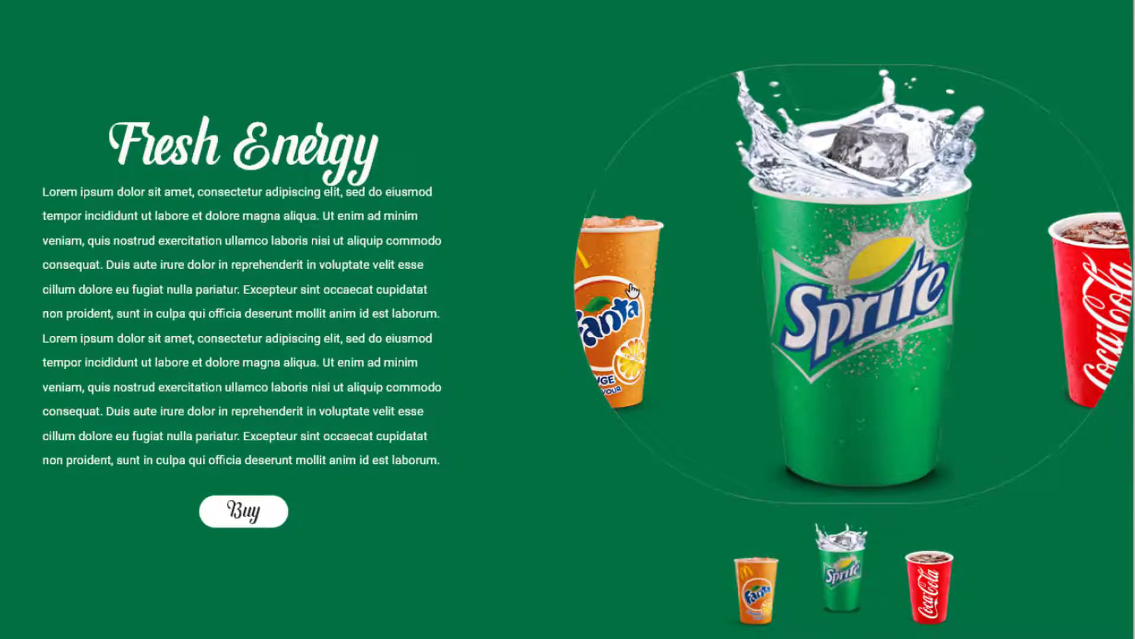
Step: Click the Fanta cup in the preview to watch the slider auto-animate to it
click(632, 290)
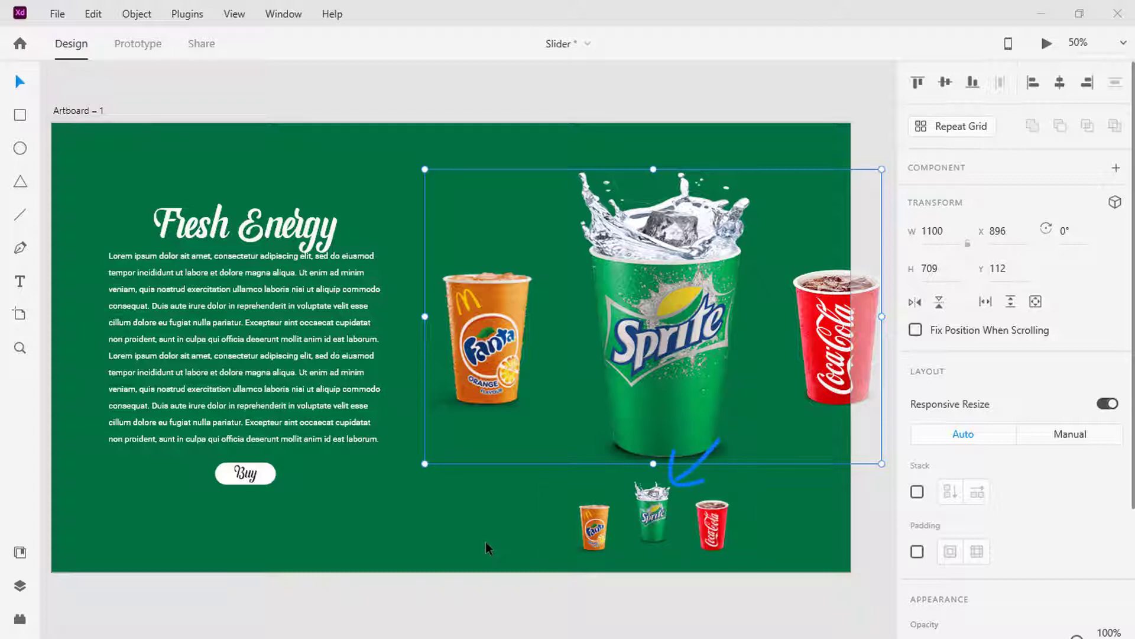
Step: Draw a rectangle over the cup slider and round it into a pill shape
click(24, 116)
drag(415, 164, 828, 227)
drag(844, 400, 852, 463)
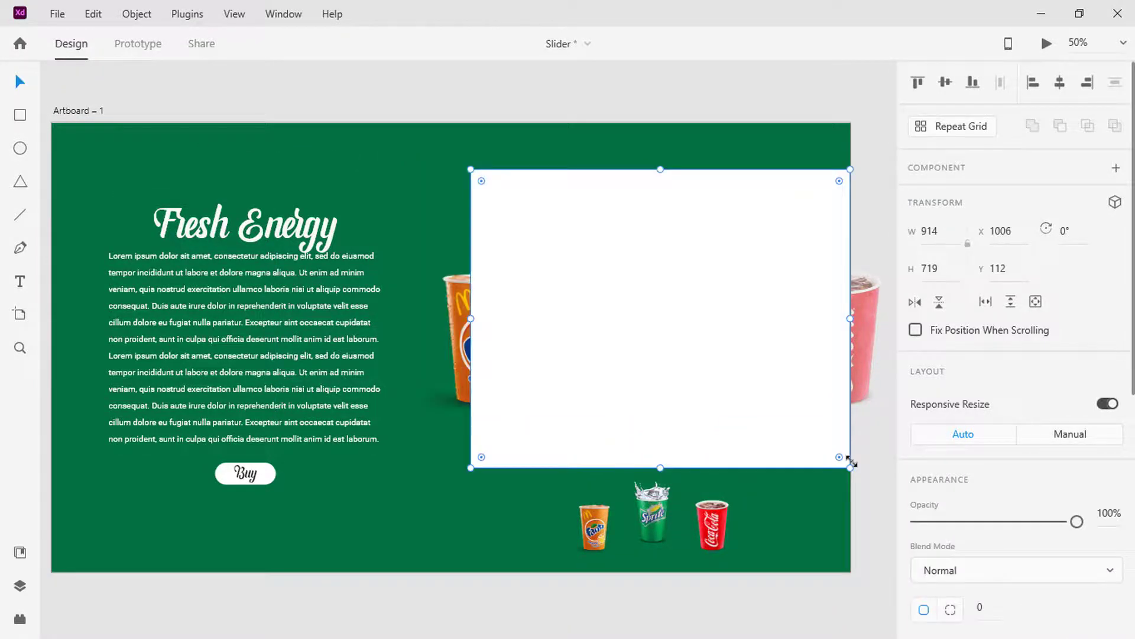
drag(481, 182, 627, 308)
Step: Mask the Slider group with the pill-shaped Rectangle 4 to create Mask Group 3
click(20, 586)
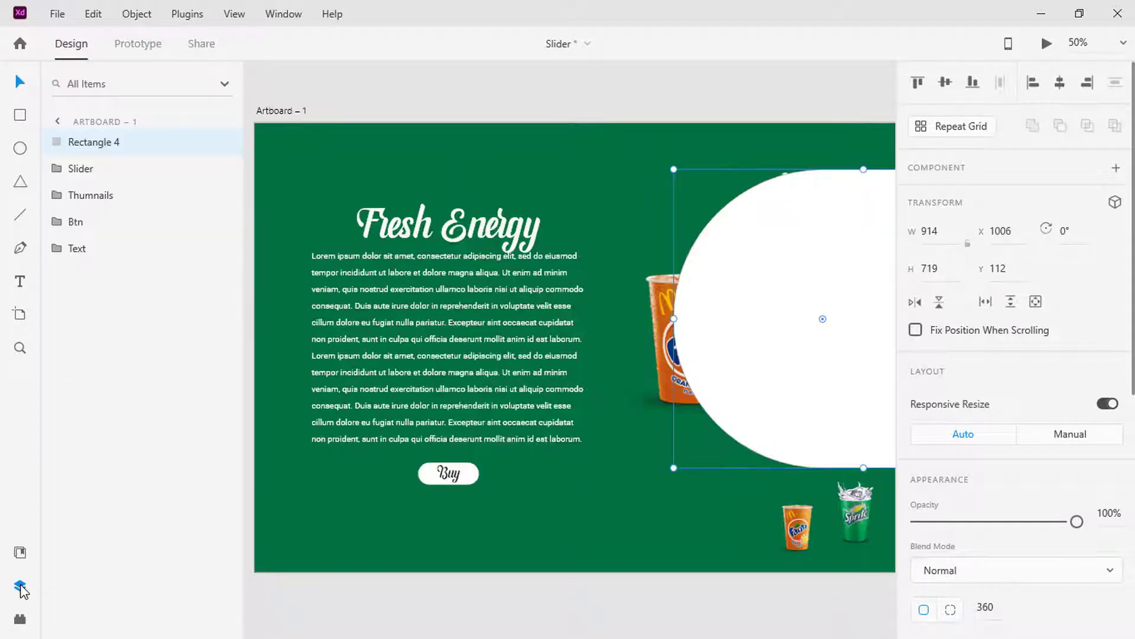
click(81, 168)
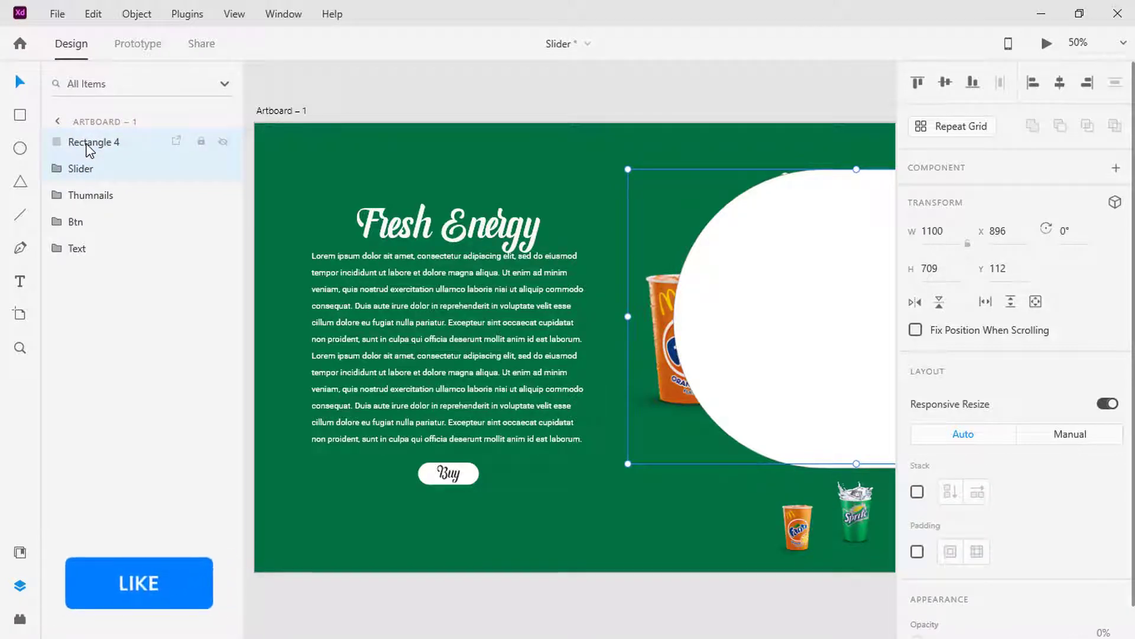
shift+click(87, 145)
right_click(87, 145)
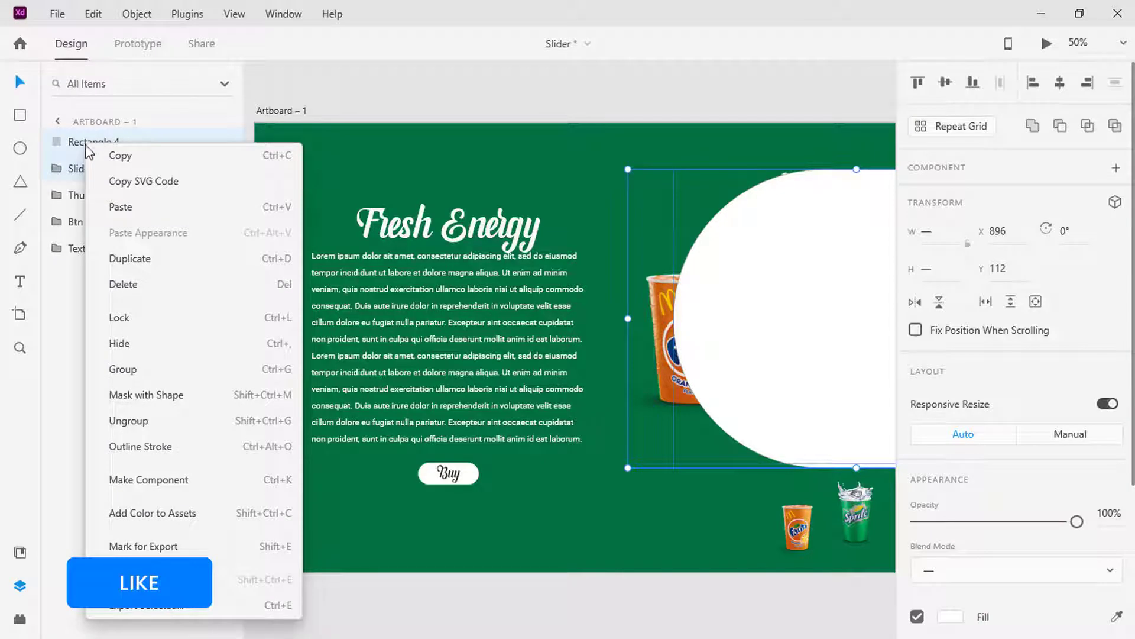
click(161, 405)
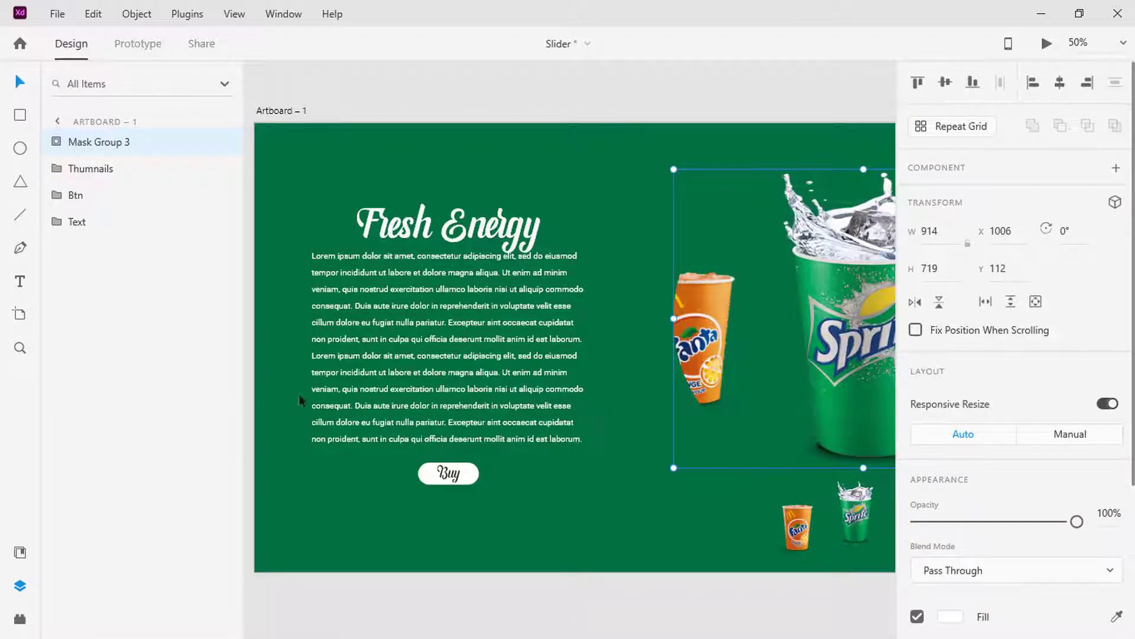
scroll(414, 390, right, 5)
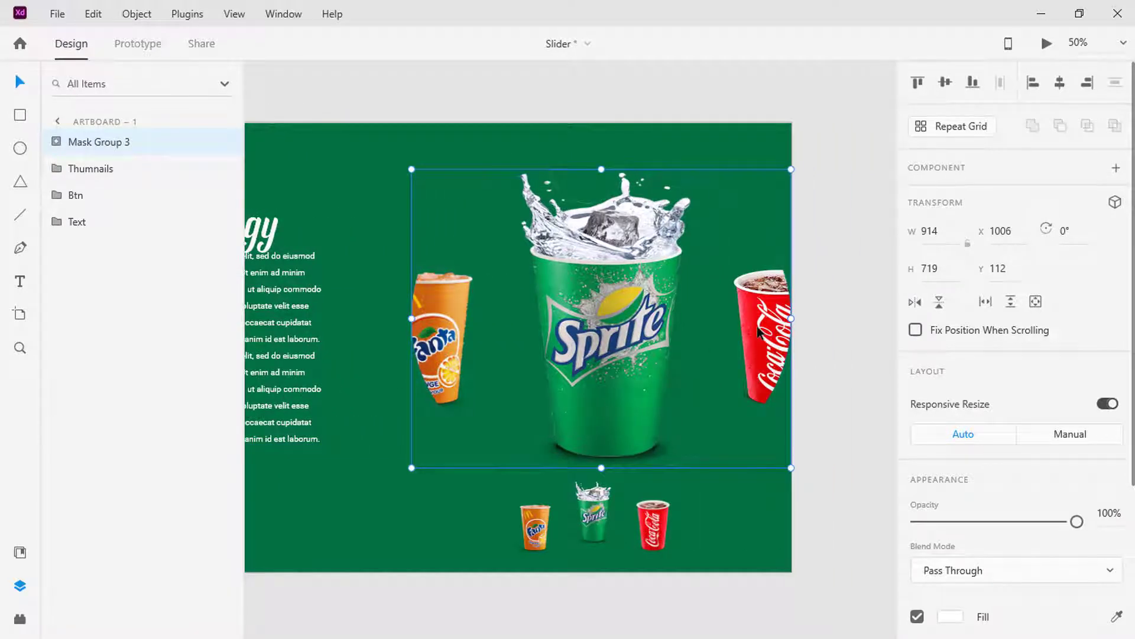
Step: Make Mask Group 3 and Thumnails into Component 5 – 1 and add a new state
shift+click(130, 178)
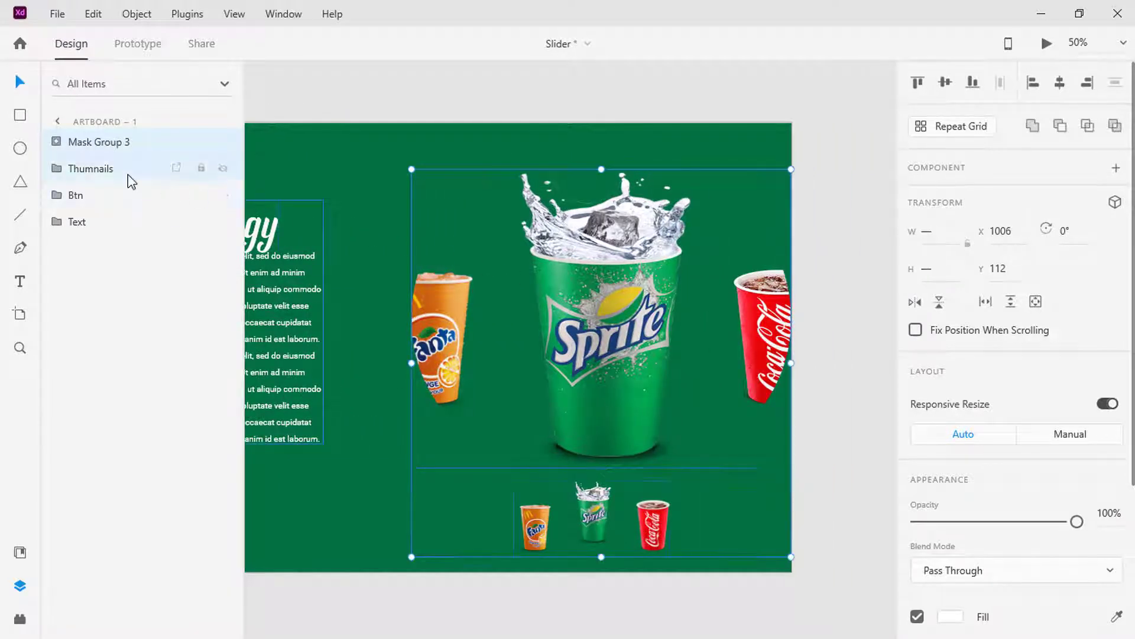
right_click(128, 176)
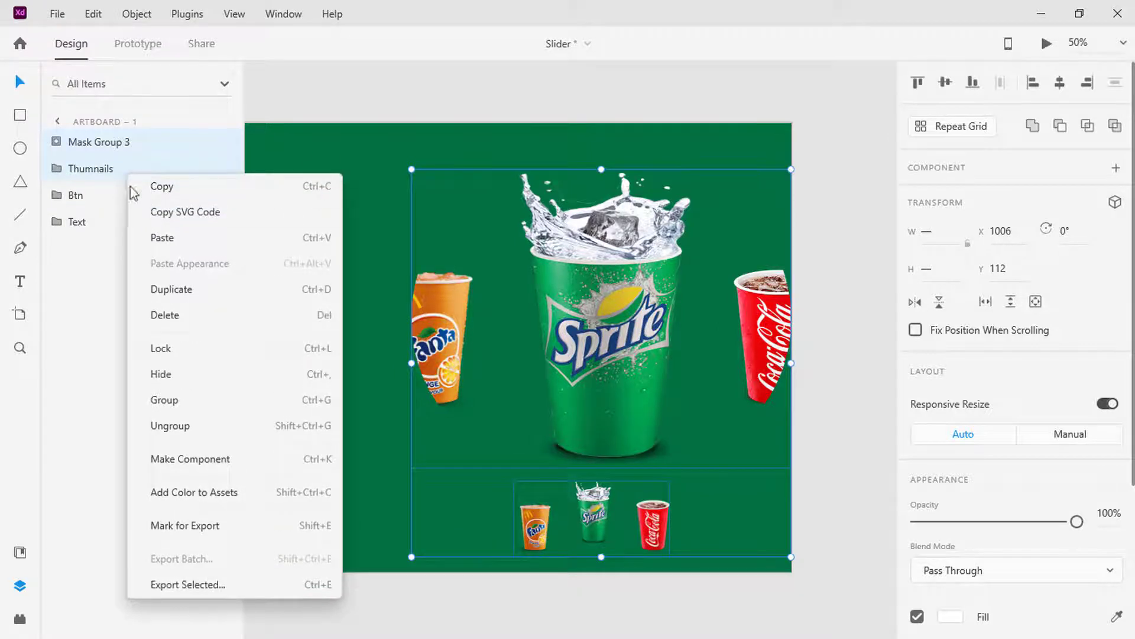
click(187, 464)
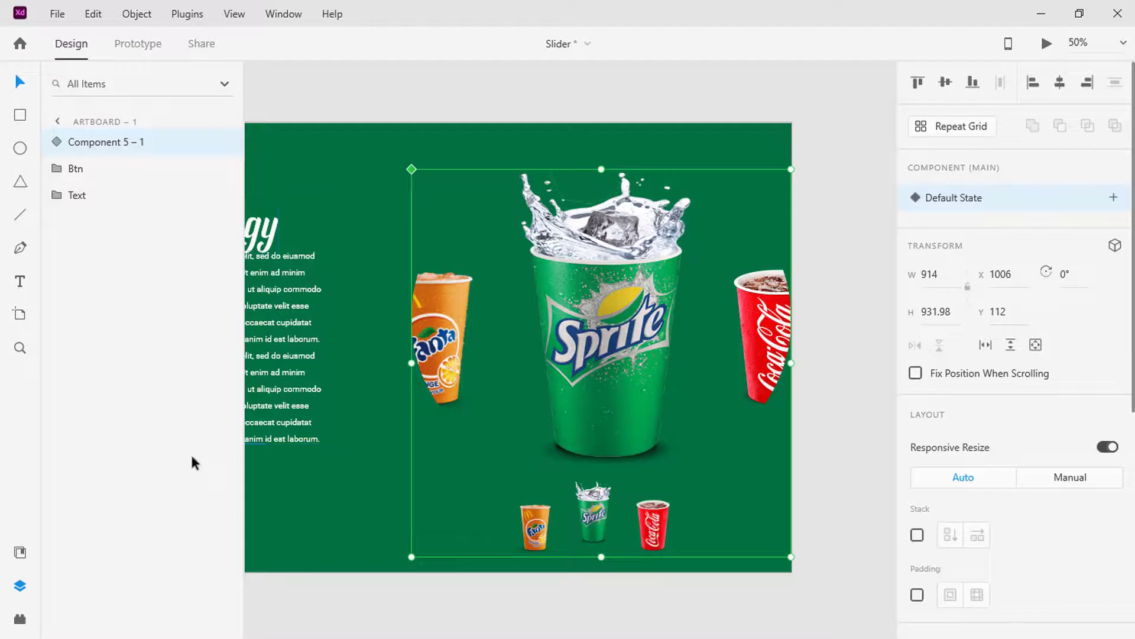
click(1113, 197)
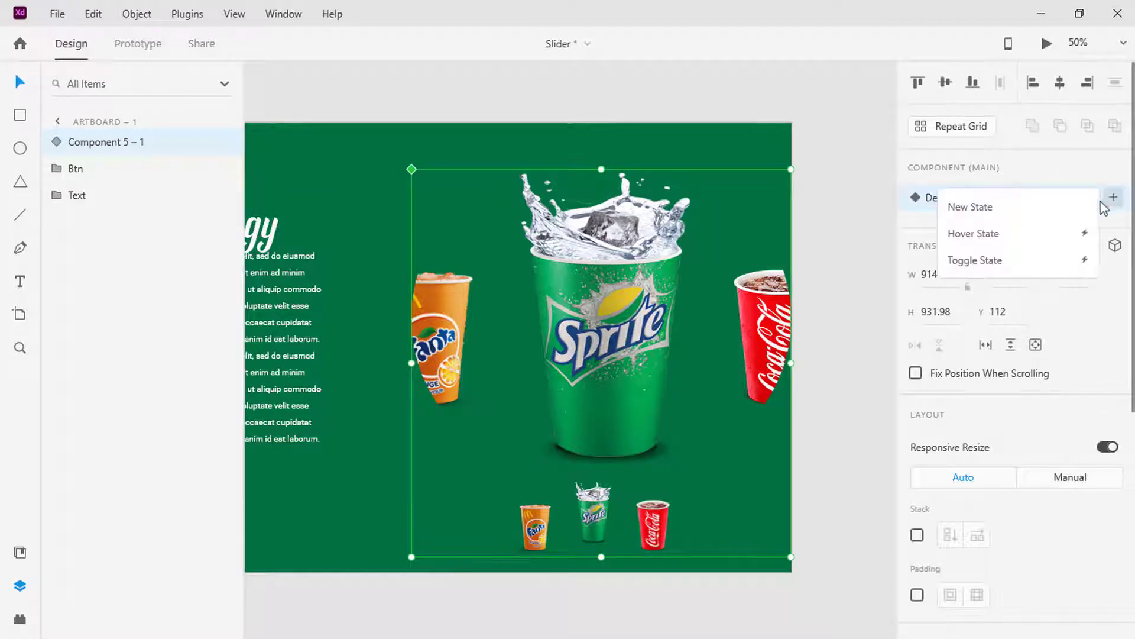
click(1067, 213)
Step: Keep the name State 2, then move the Fanta cup to the centre and enlarge it
key(Return)
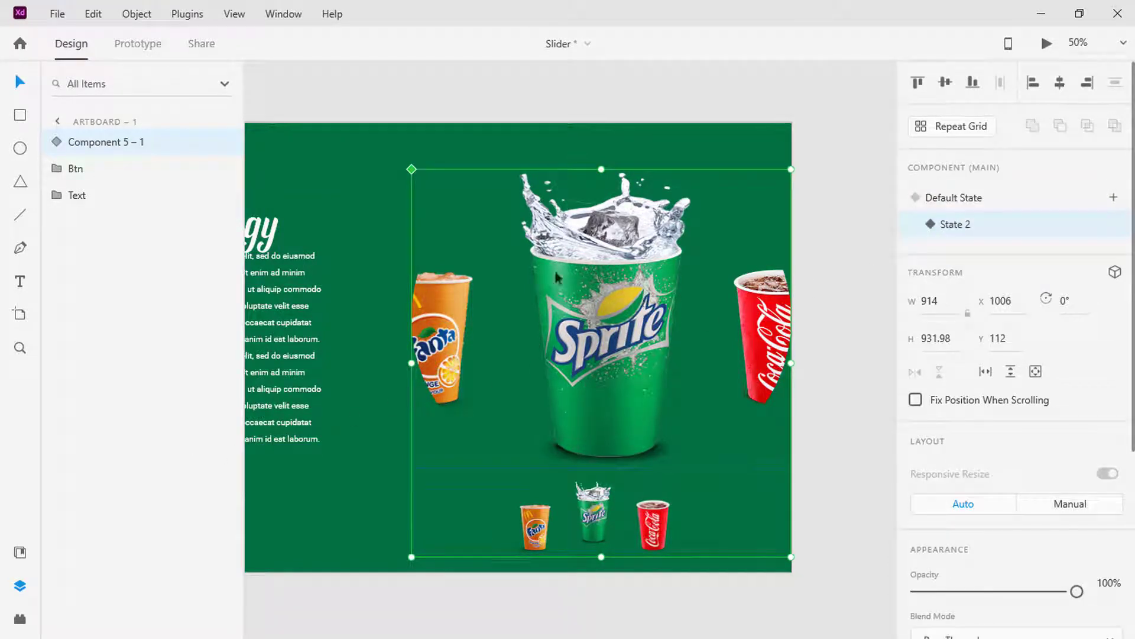
click(56, 142)
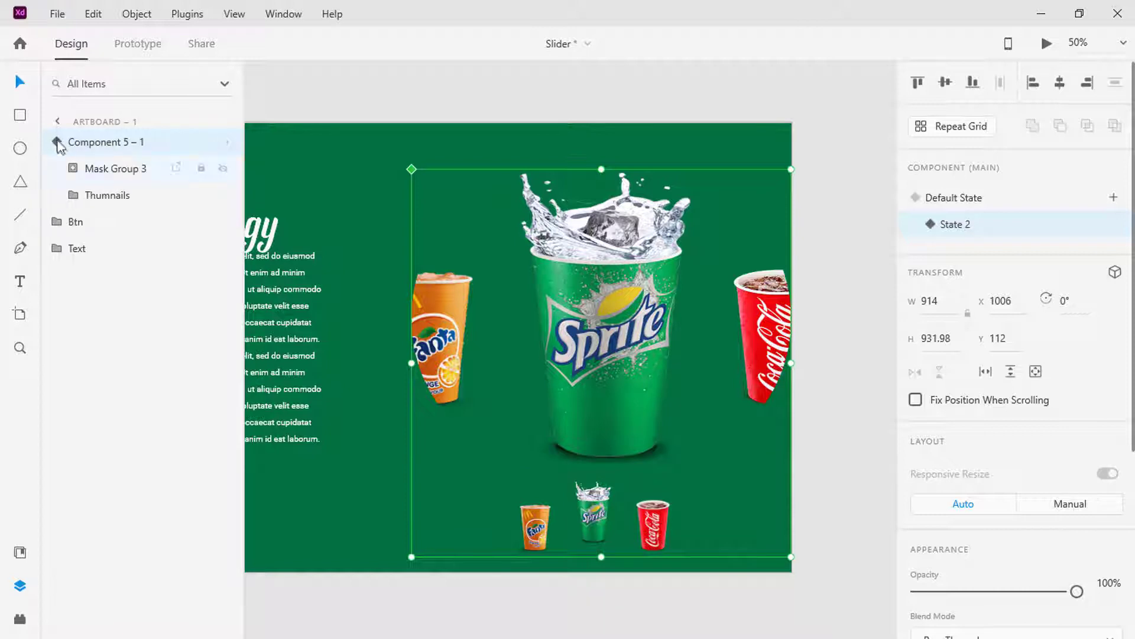
click(72, 169)
click(89, 221)
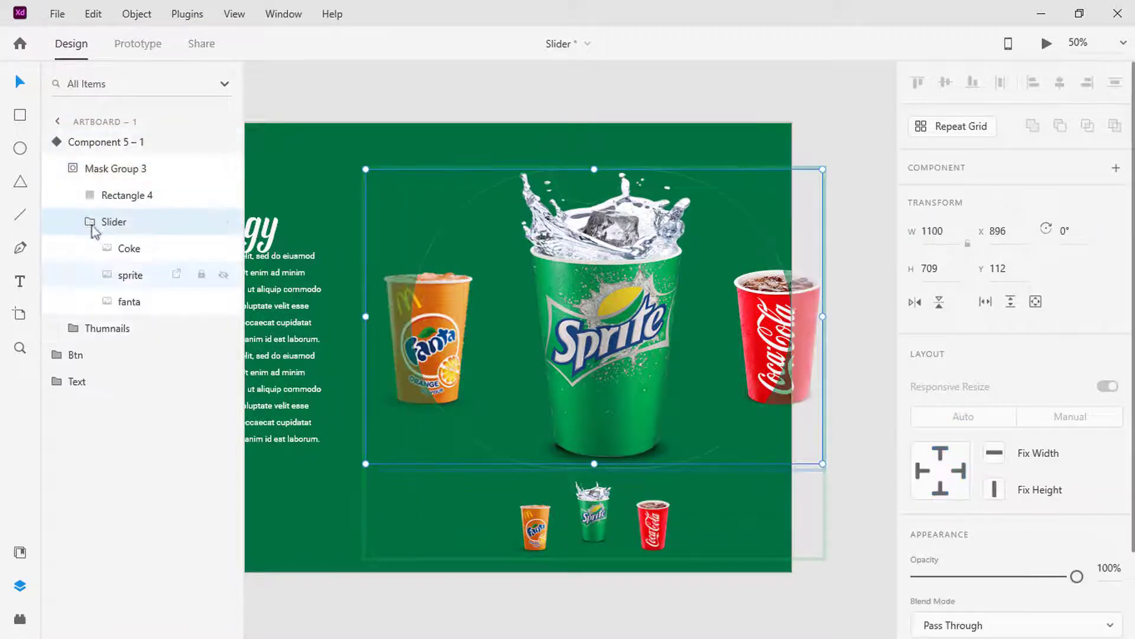
click(119, 304)
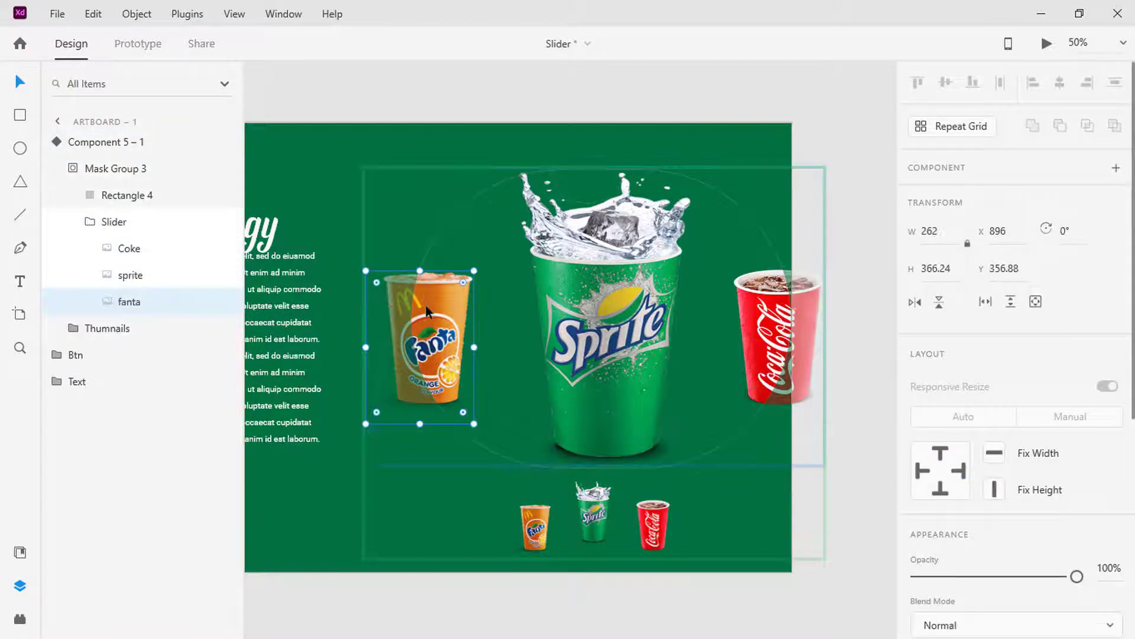
drag(426, 305, 597, 313)
click(223, 275)
click(150, 308)
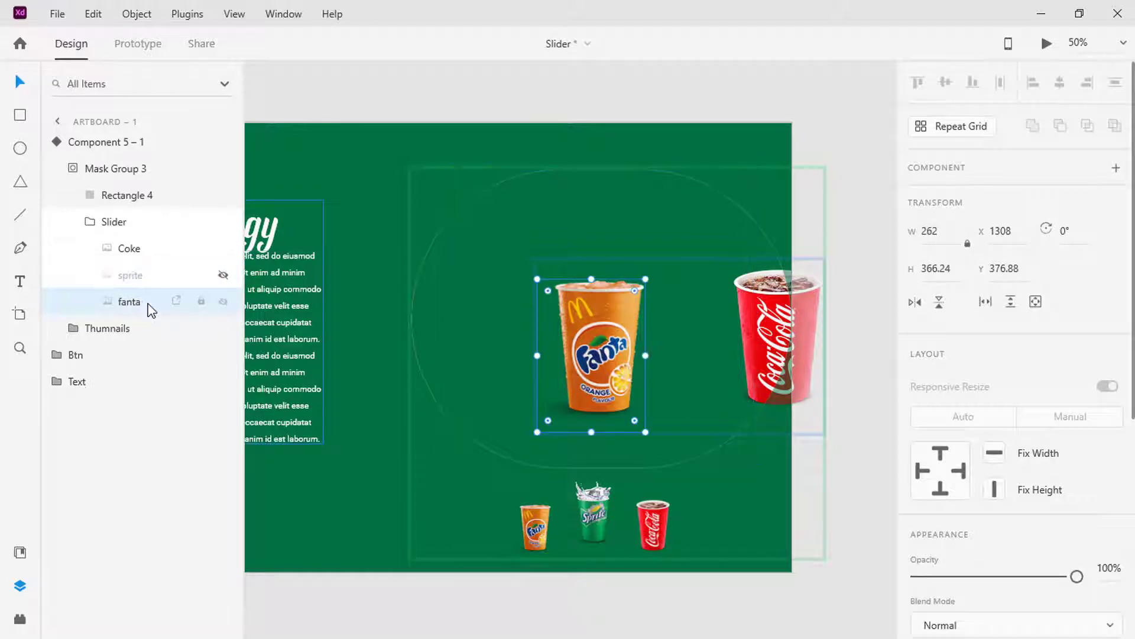
drag(591, 279, 587, 246)
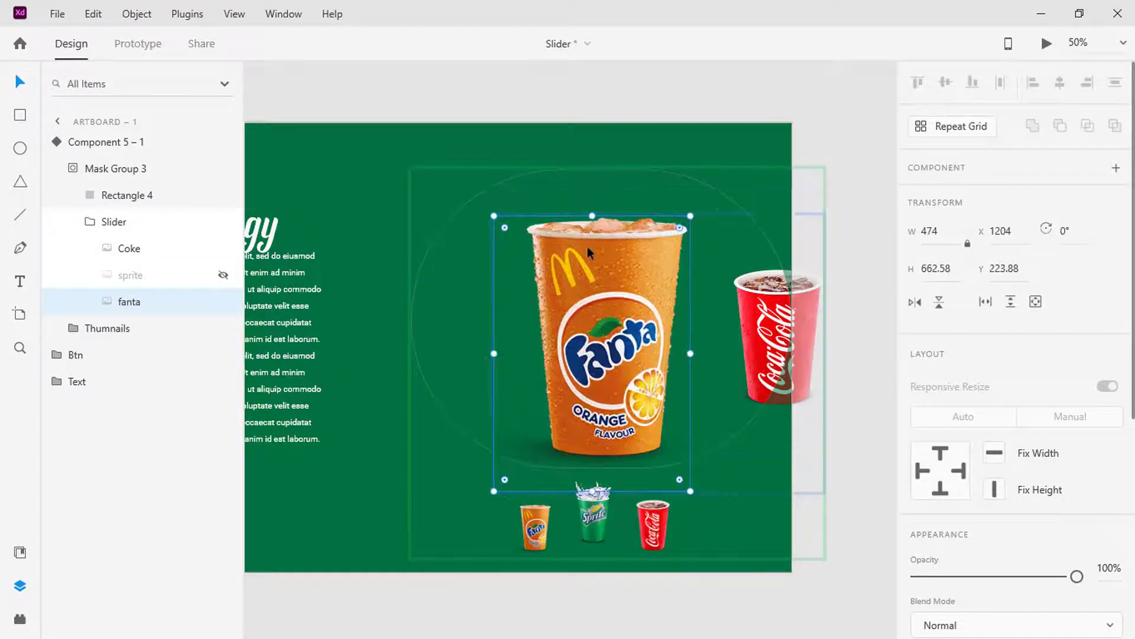
Step: Show the Sprite cup again and shift Sprite and Coke to the right
click(224, 275)
drag(591, 332, 775, 318)
drag(735, 409, 832, 353)
click(663, 331)
drag(662, 331, 669, 330)
drag(801, 335, 813, 330)
Step: Adjust the Fanta and Sprite thumbnails, then select the whole component
double_click(430, 528)
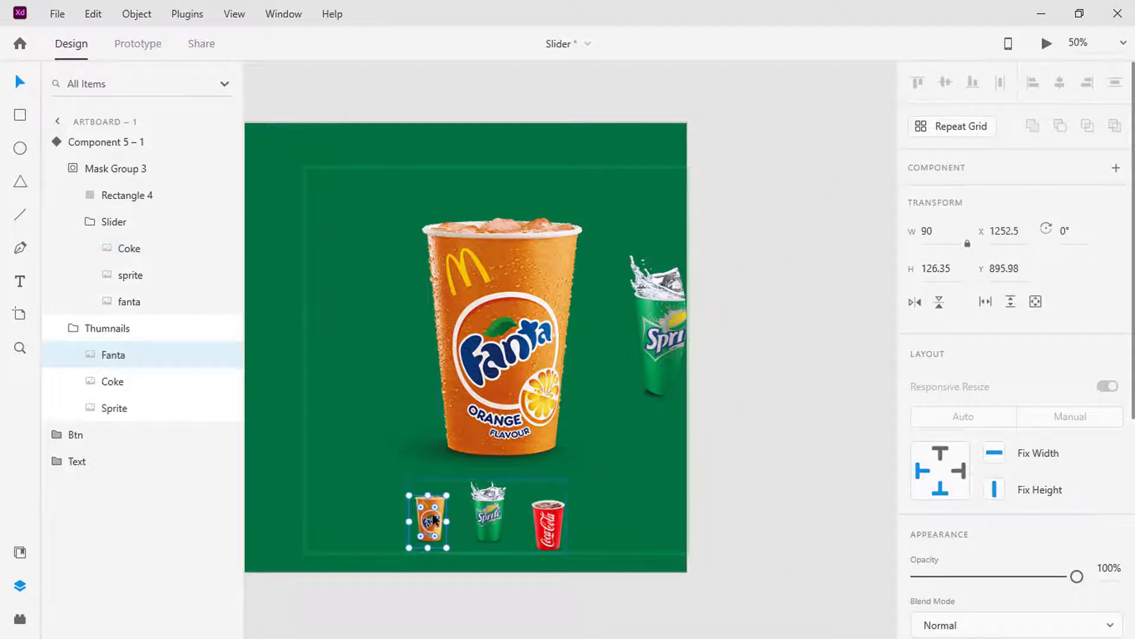
drag(494, 511, 495, 518)
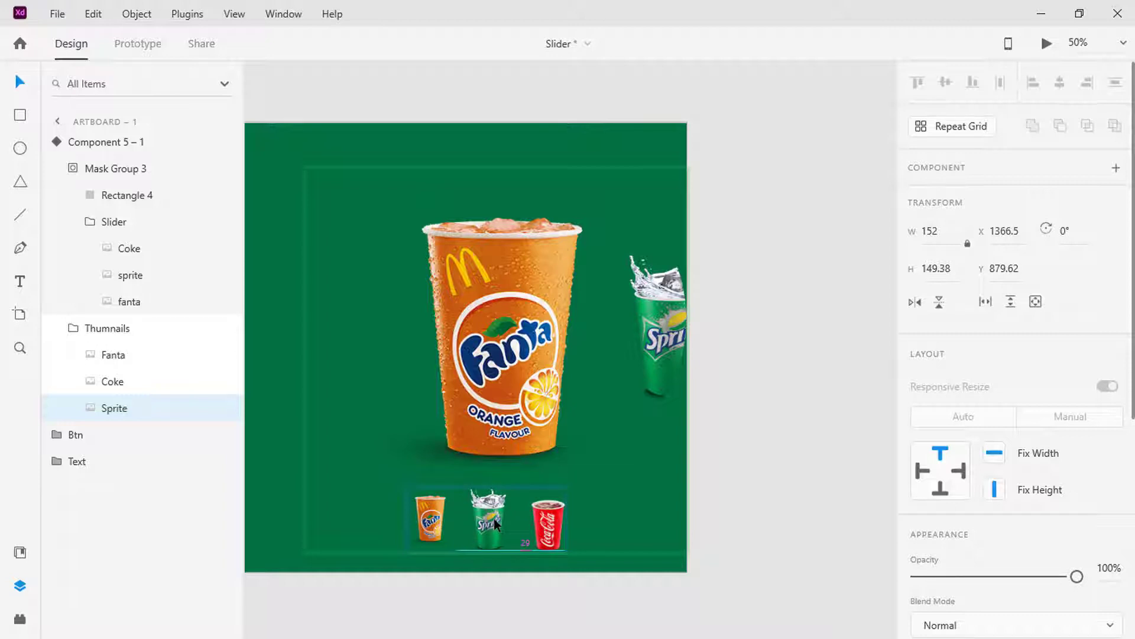
drag(494, 518, 494, 518)
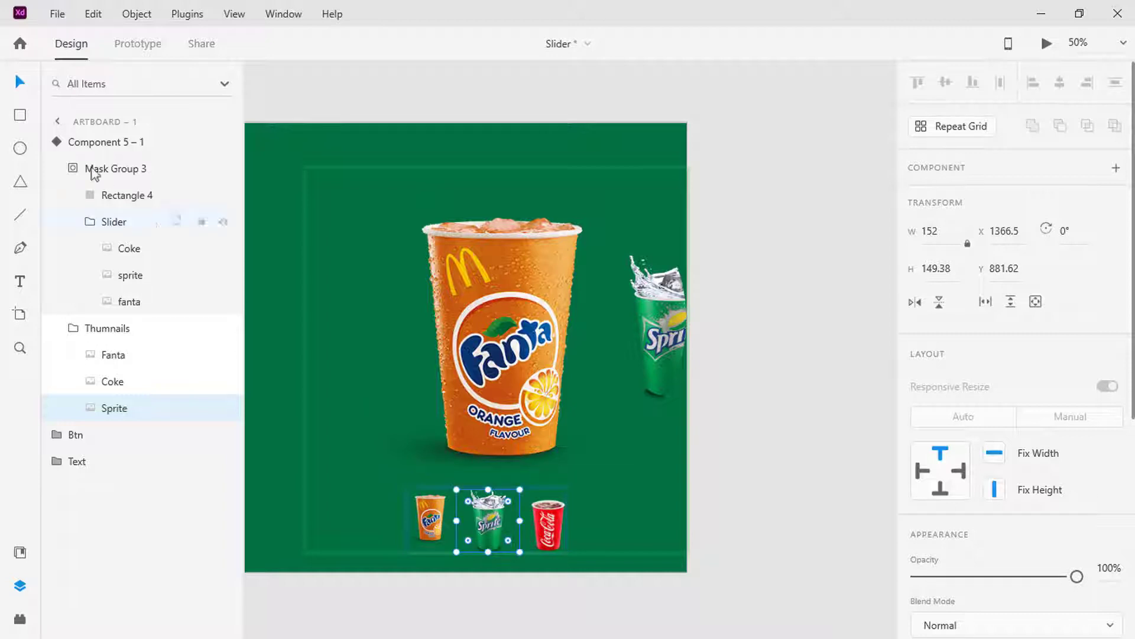
click(70, 146)
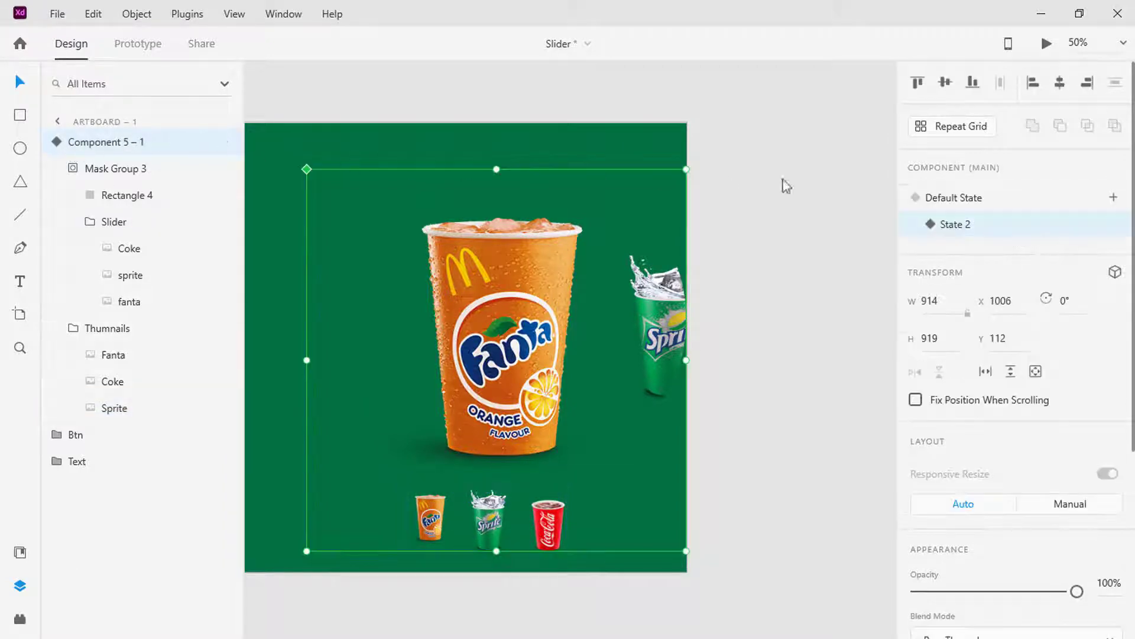
Step: Add State 3 and slide the row of cups to the left
click(1115, 197)
click(1056, 209)
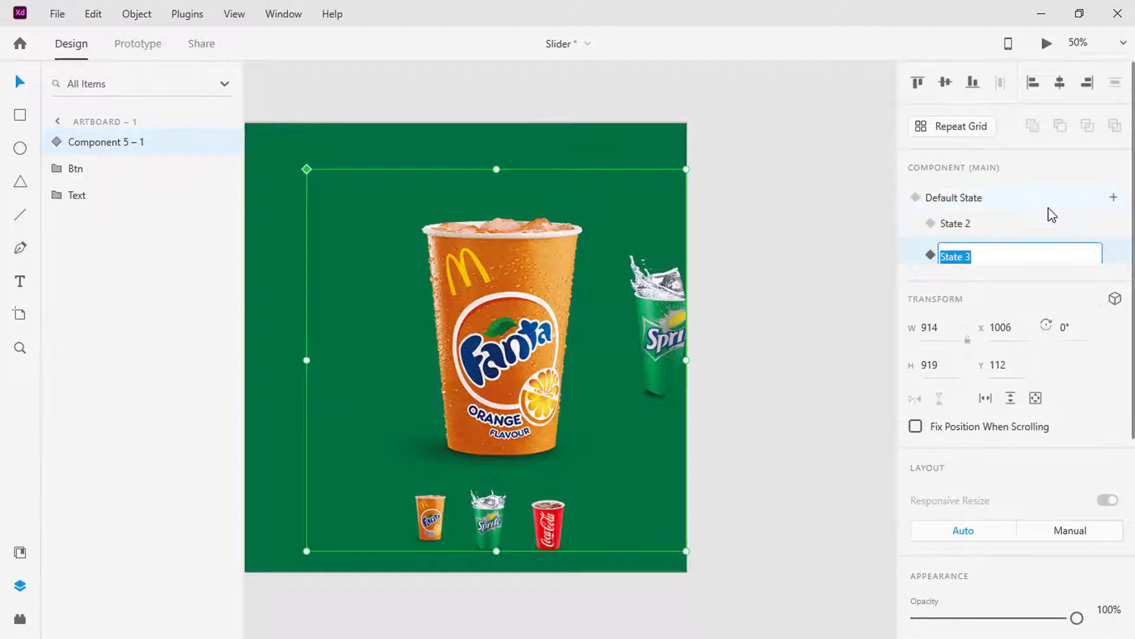
click(502, 297)
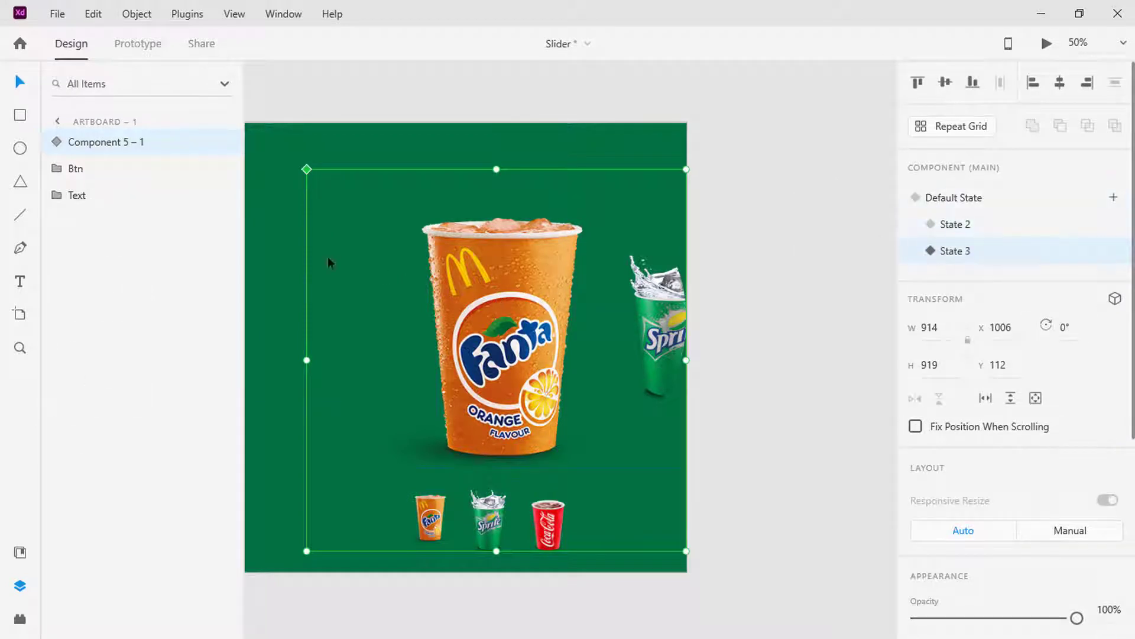
click(56, 144)
click(72, 168)
click(90, 223)
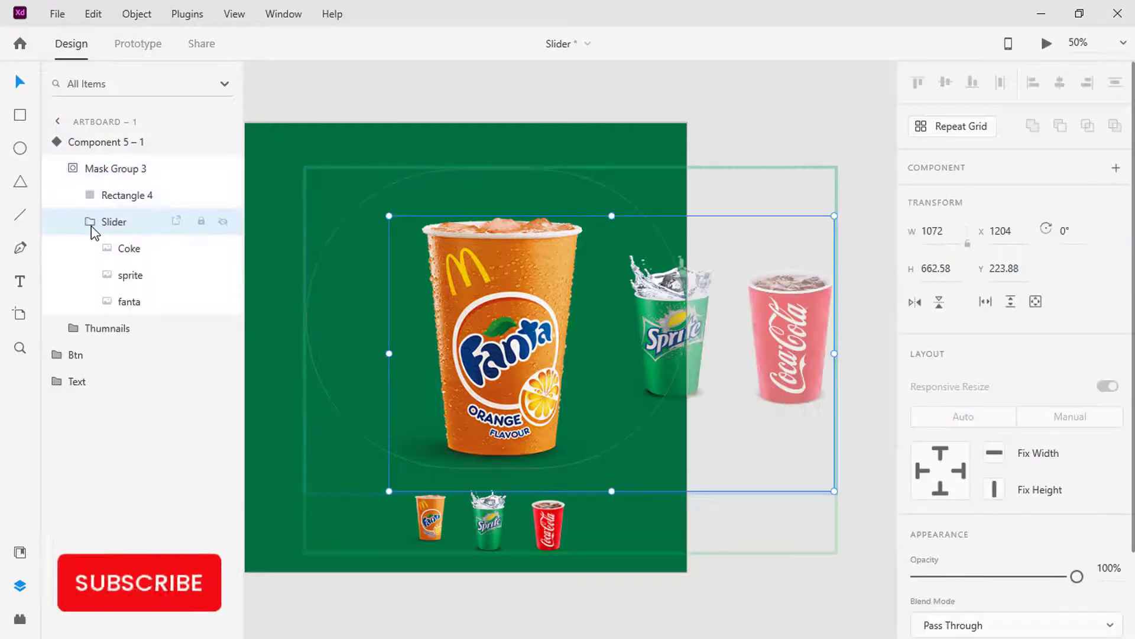
drag(490, 308, 424, 307)
Step: Enlarge the Coke cup in the centre, move Sprite left, and shrink Fanta to the side
click(148, 250)
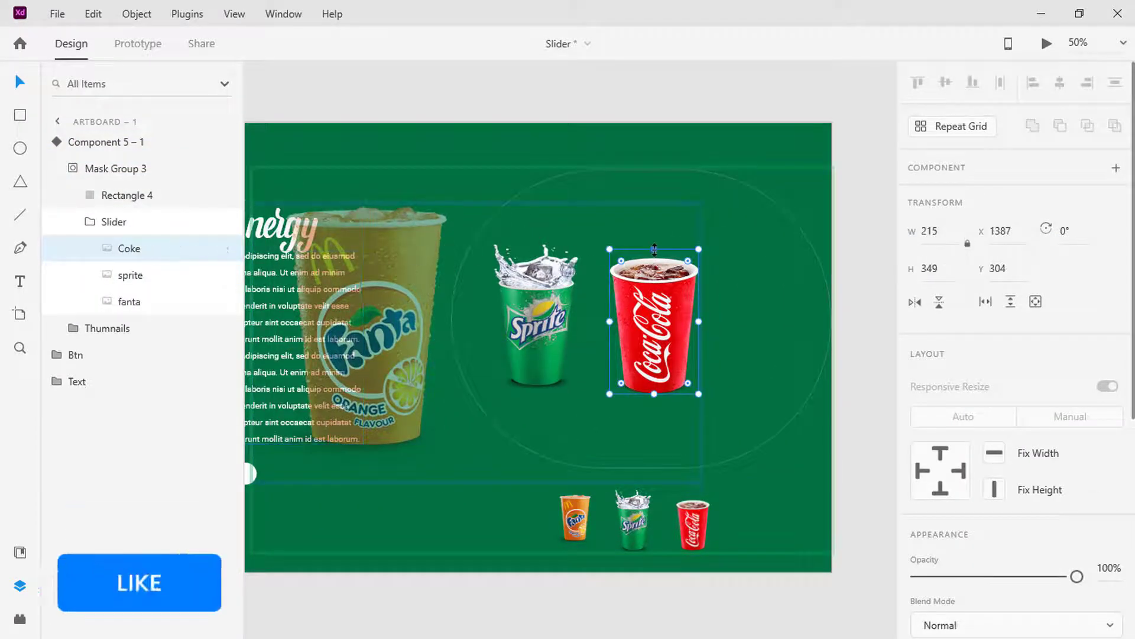
drag(654, 249, 654, 197)
drag(654, 394, 660, 450)
drag(531, 331, 454, 335)
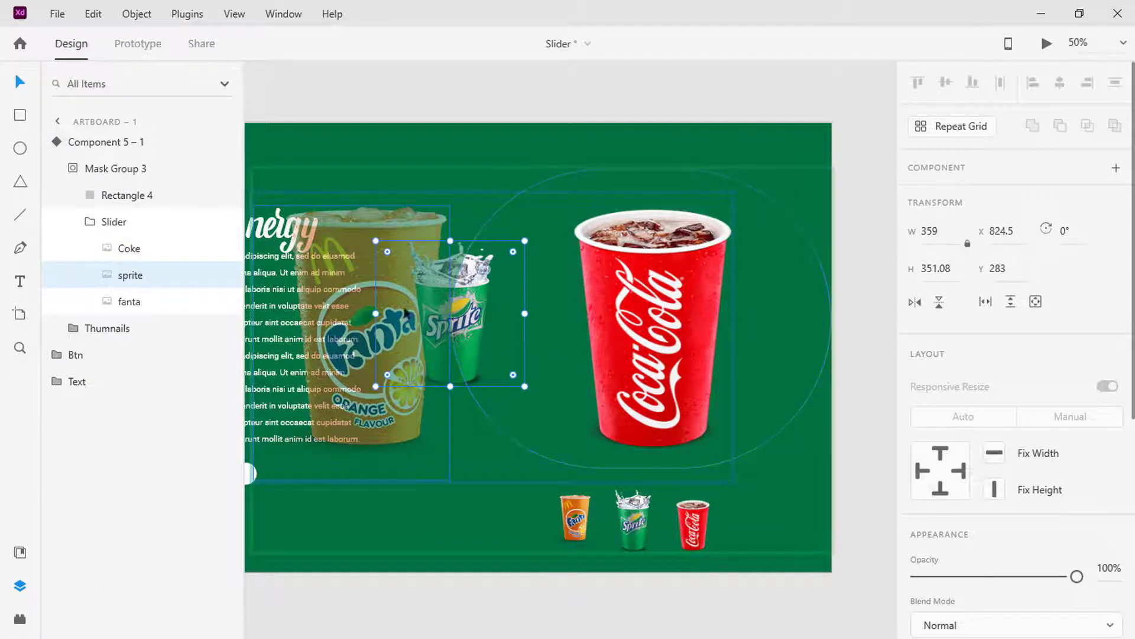
click(340, 277)
drag(357, 260, 335, 333)
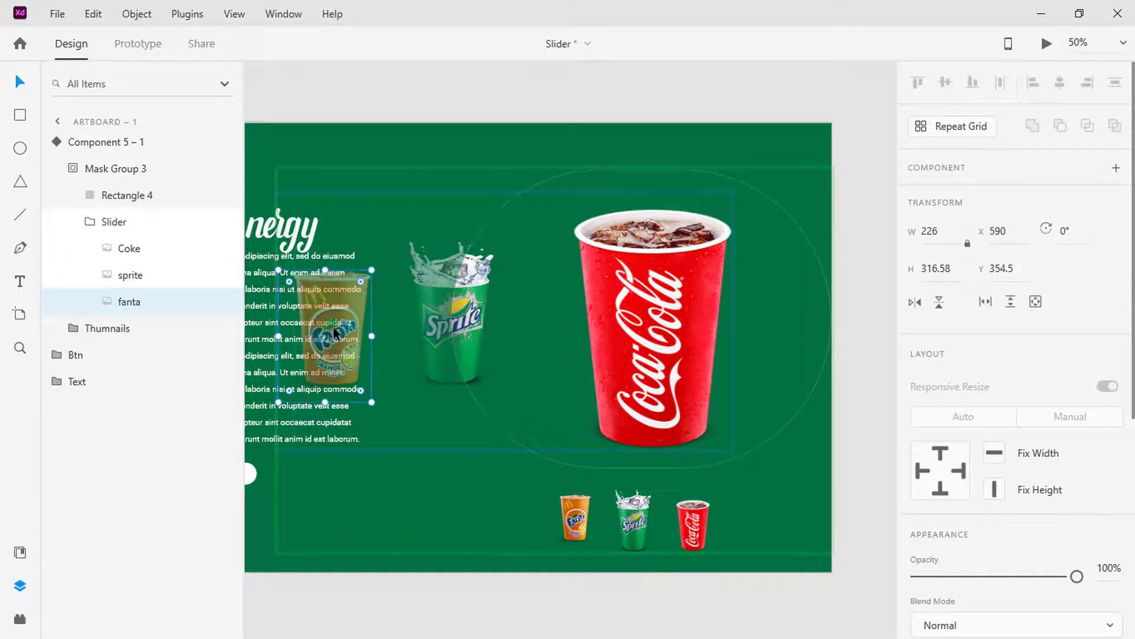
Step: Nudge the Fanta thumbnail down, then show the component's Default State
click(695, 518)
double_click(695, 518)
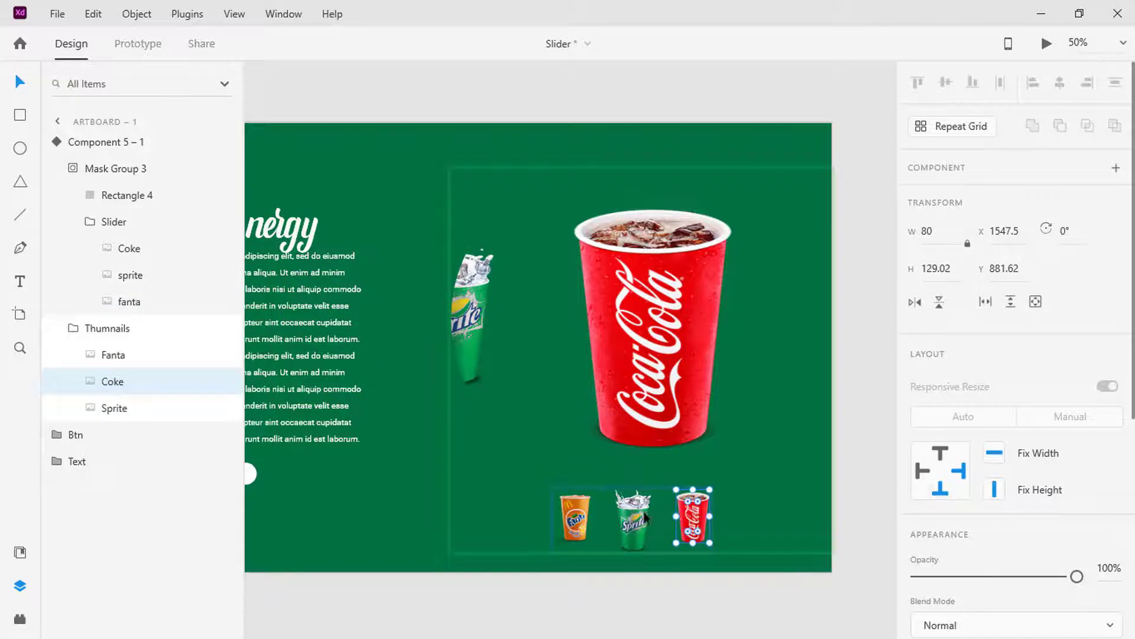
drag(573, 517, 574, 528)
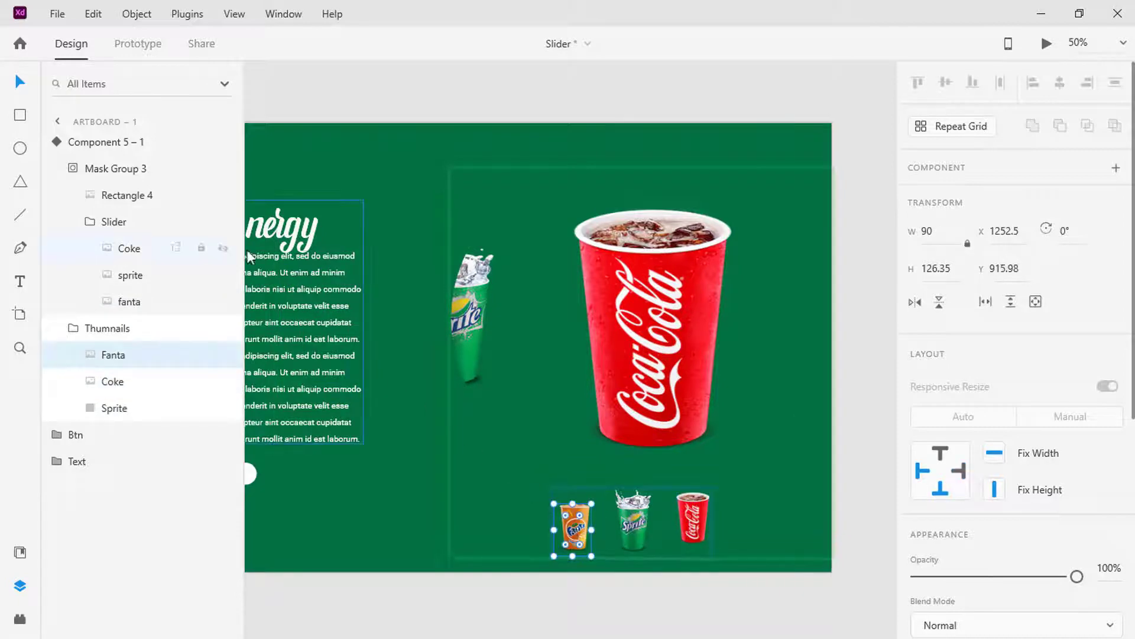
click(118, 142)
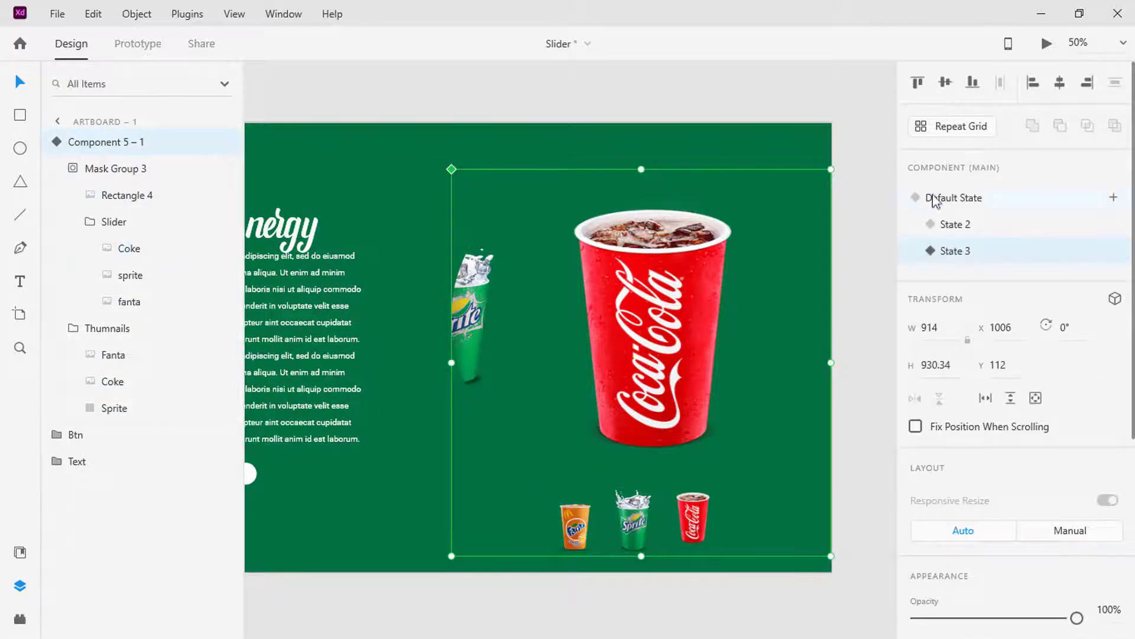
click(966, 203)
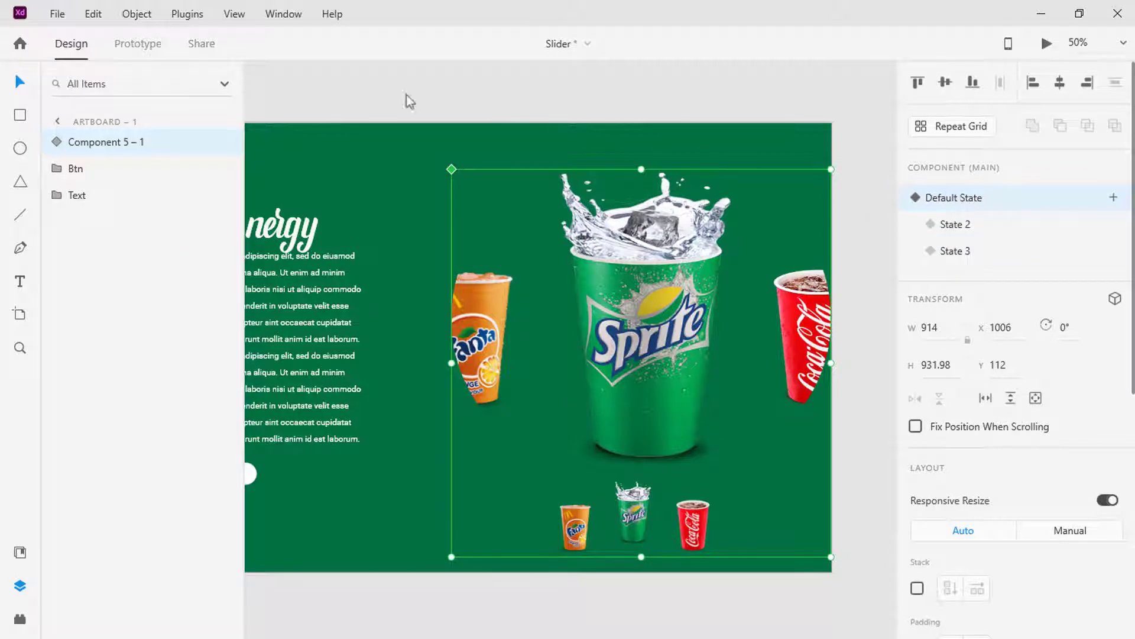
Step: Wire a tap on the fanta cup to auto-animate to State 2, then test it in the preview
click(140, 44)
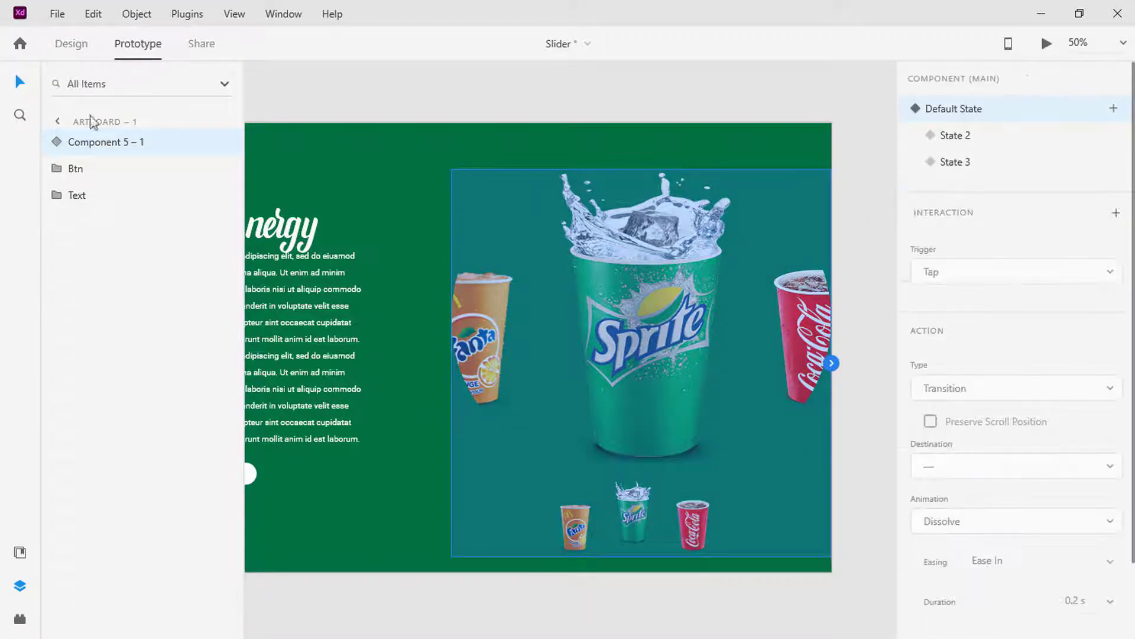
click(58, 143)
click(73, 168)
click(90, 222)
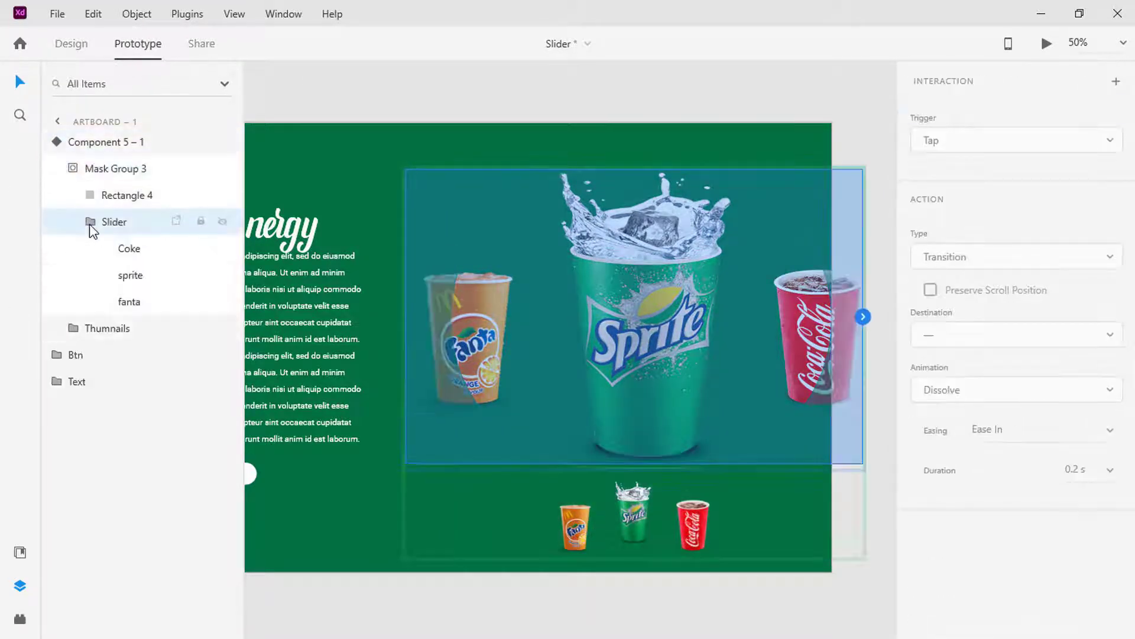
click(126, 303)
click(514, 347)
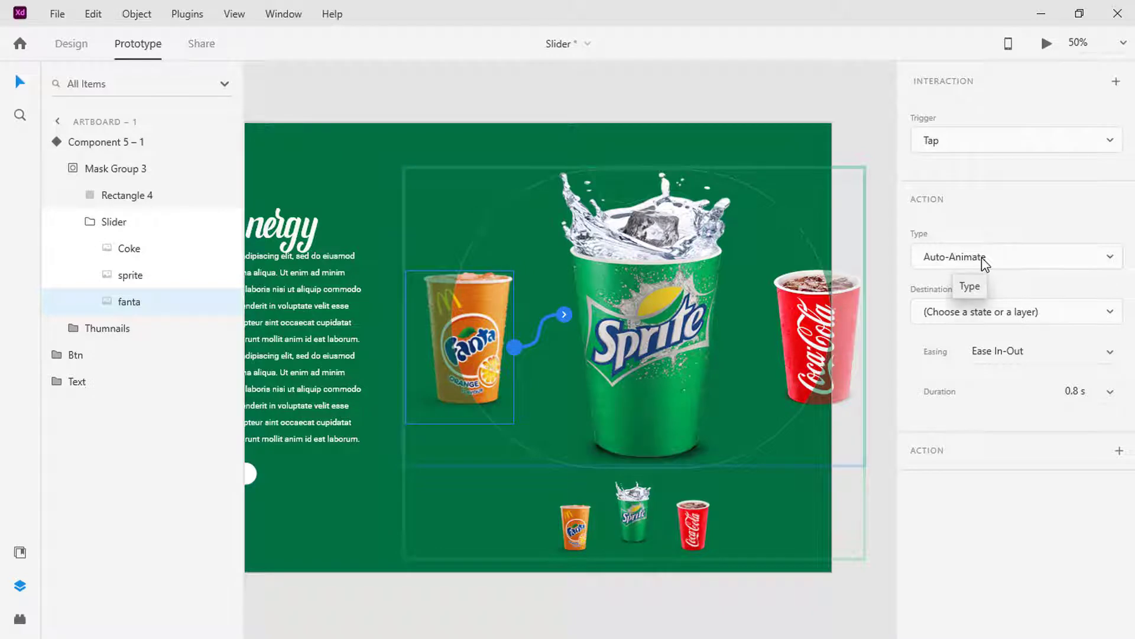
click(1000, 312)
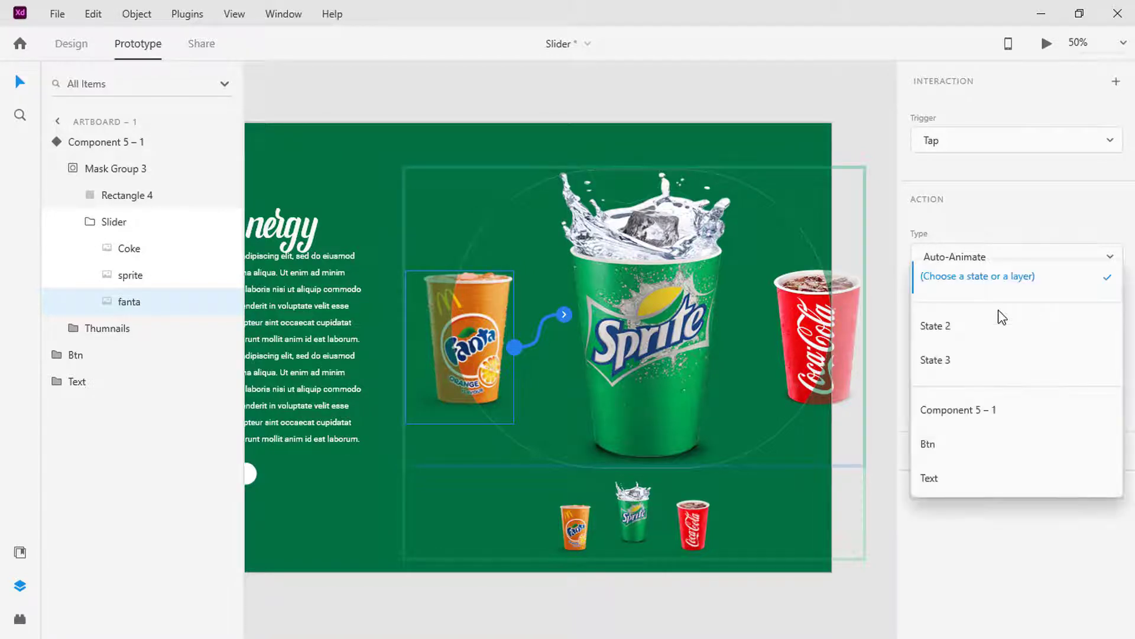
click(967, 328)
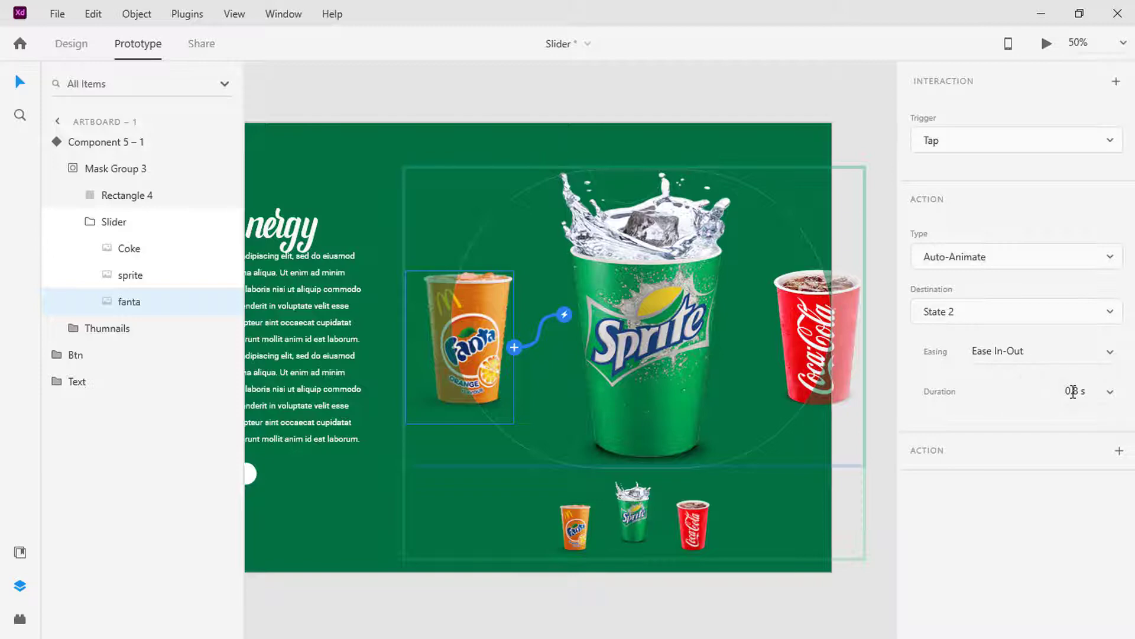
key(ctrl+Return)
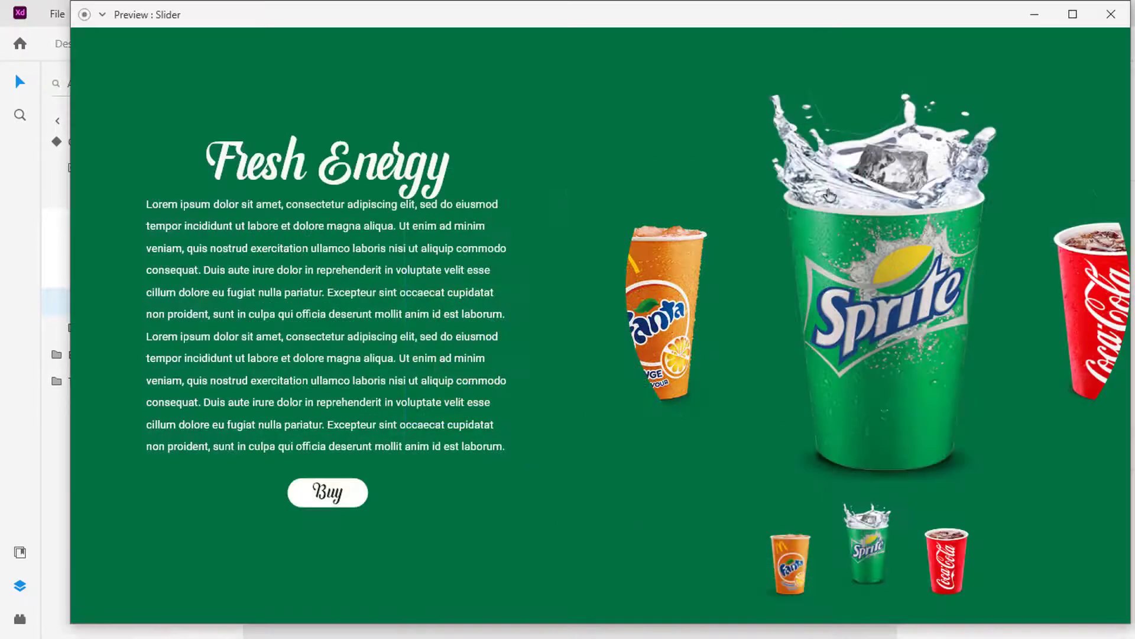
click(675, 286)
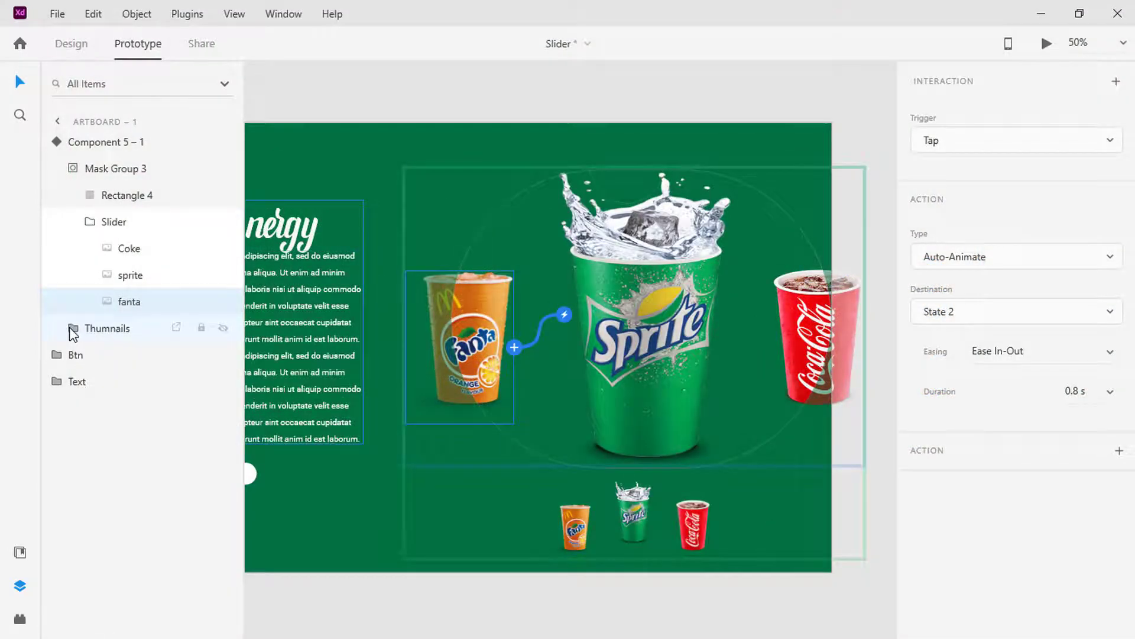
Step: Make tapping the Coke thumbnail auto-animate to State 3
click(73, 330)
click(99, 384)
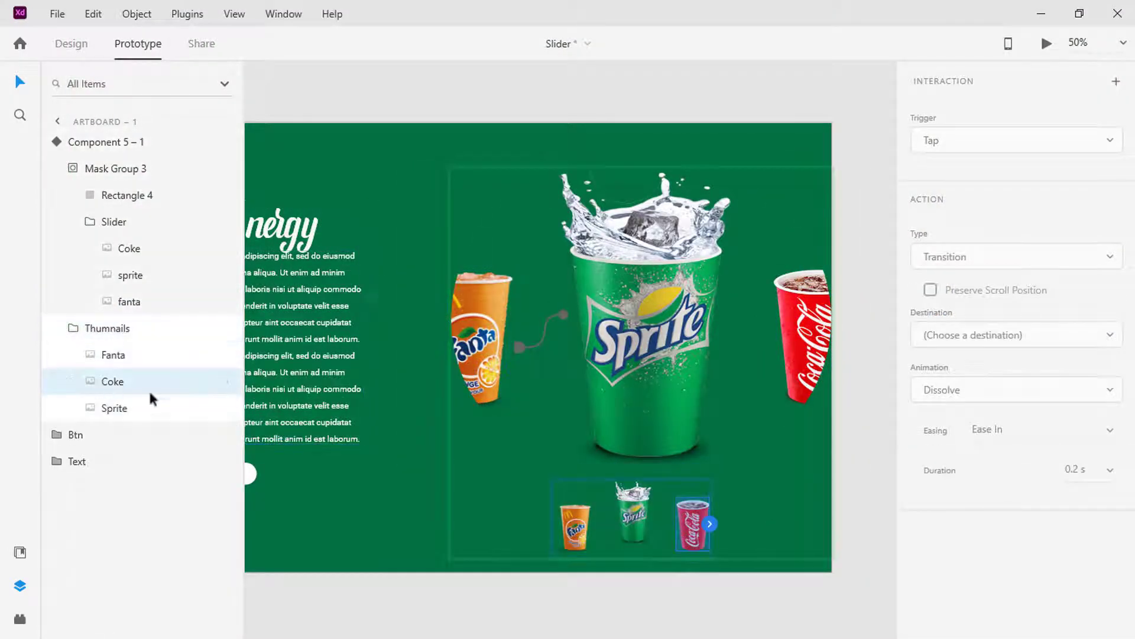
drag(712, 524, 760, 491)
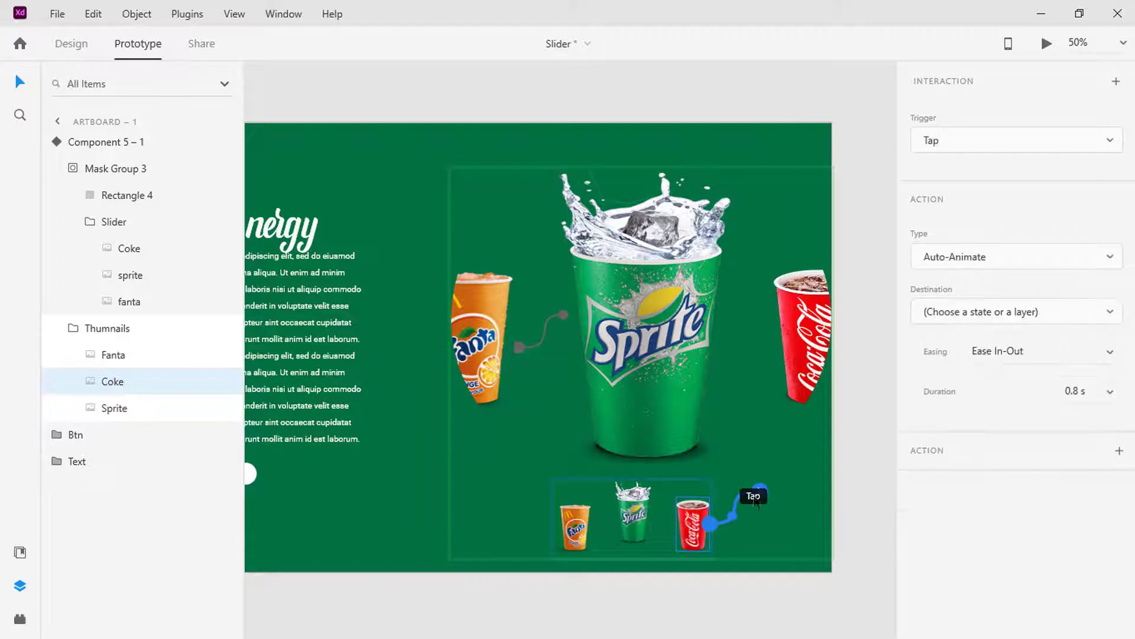
click(1033, 319)
click(987, 360)
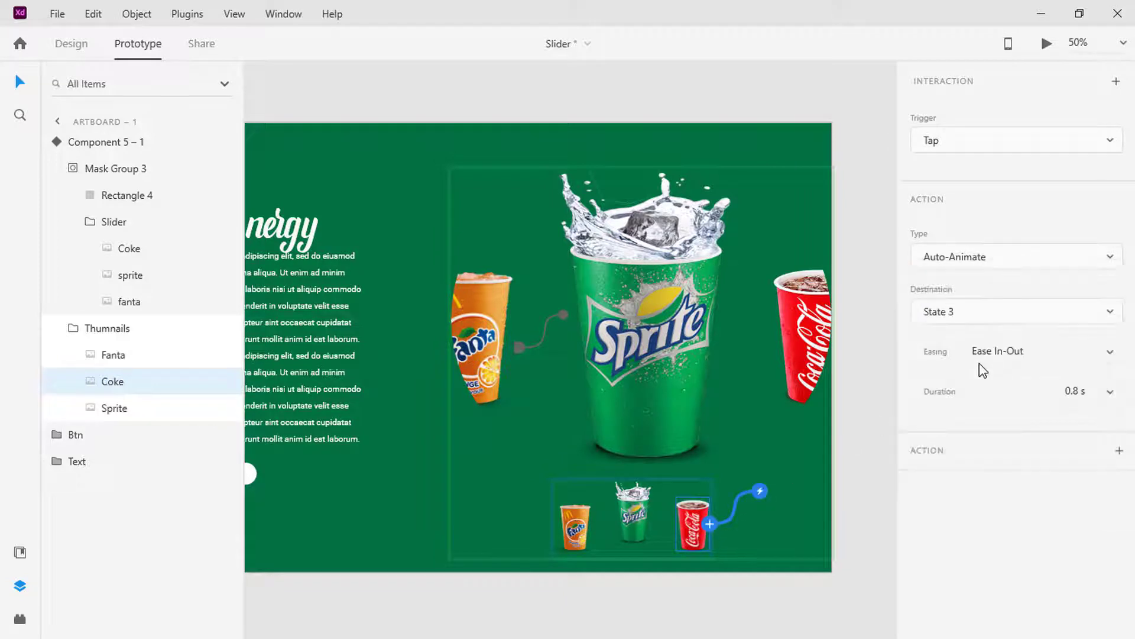
Step: Make tapping the Fanta thumbnail go to State 2
click(573, 528)
drag(592, 528, 640, 496)
click(970, 319)
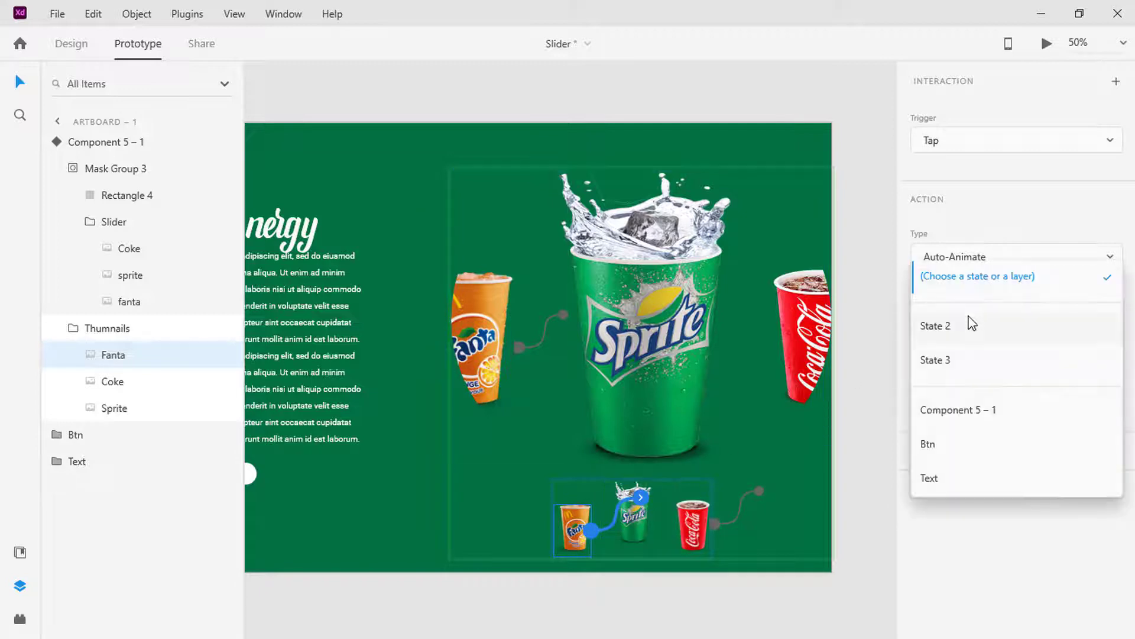
click(970, 324)
Step: In State 2, make tapping the sprite cup go to Default State
click(131, 144)
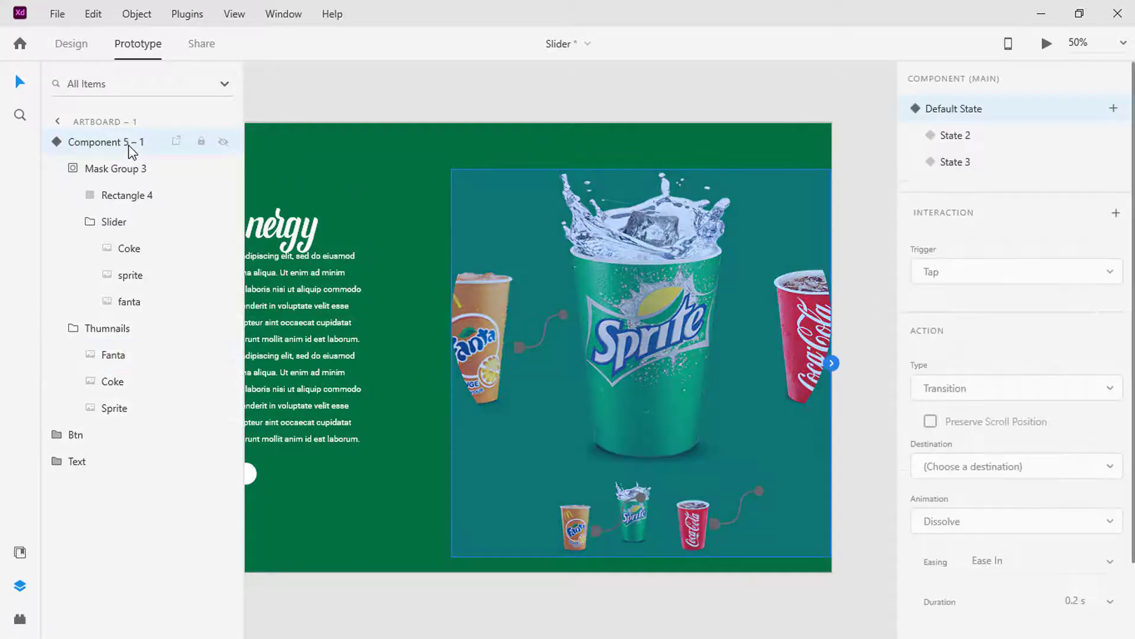
click(956, 135)
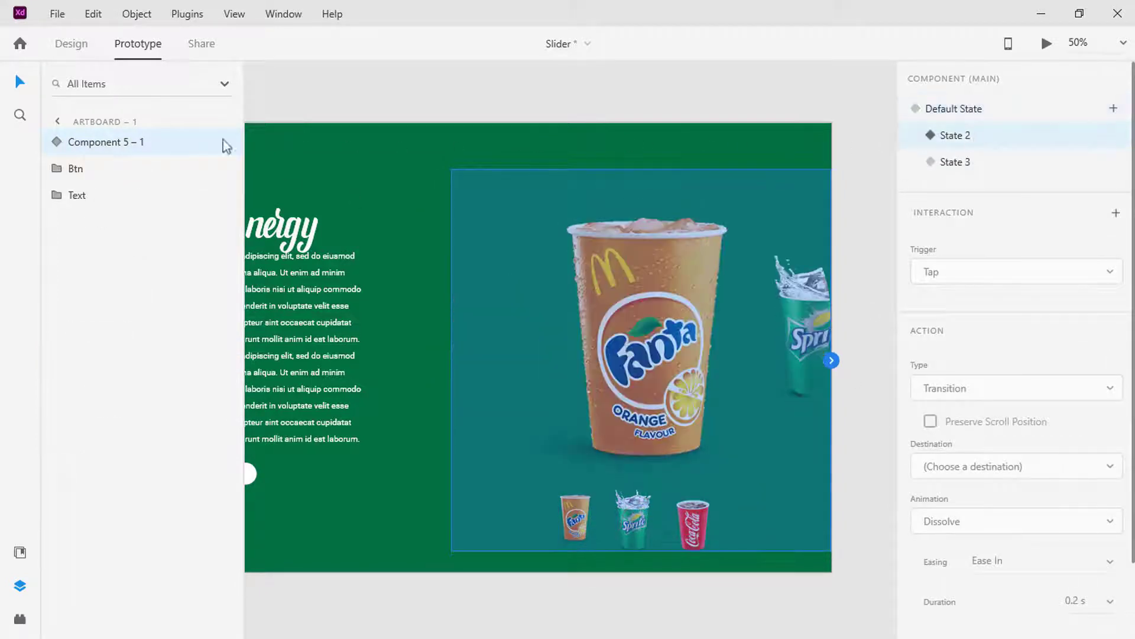
click(55, 143)
click(71, 168)
click(88, 223)
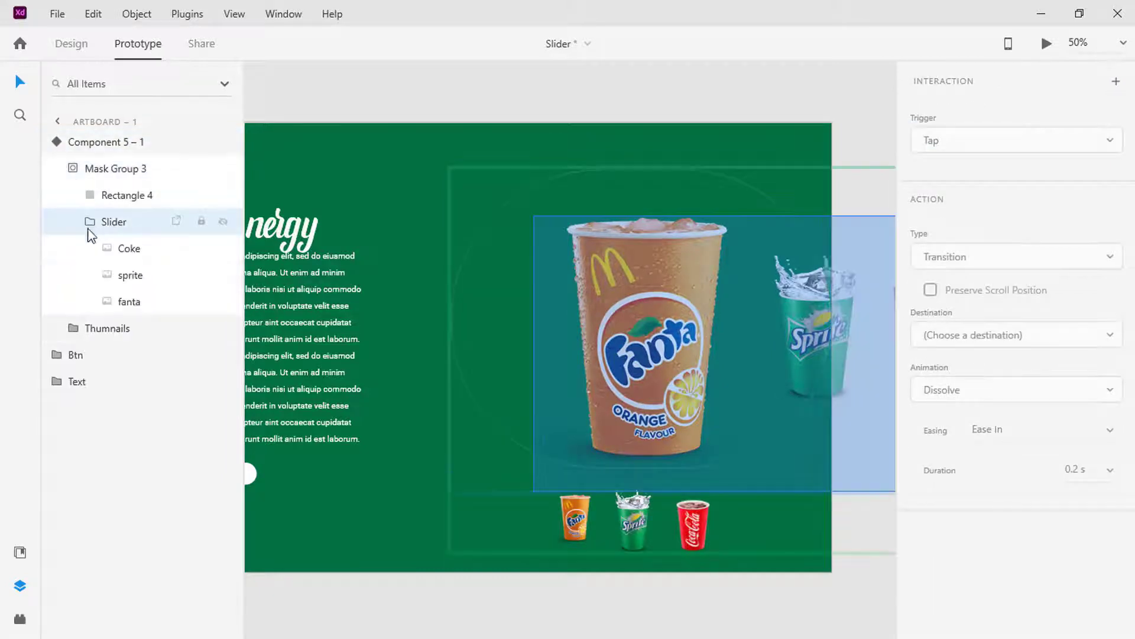
click(107, 273)
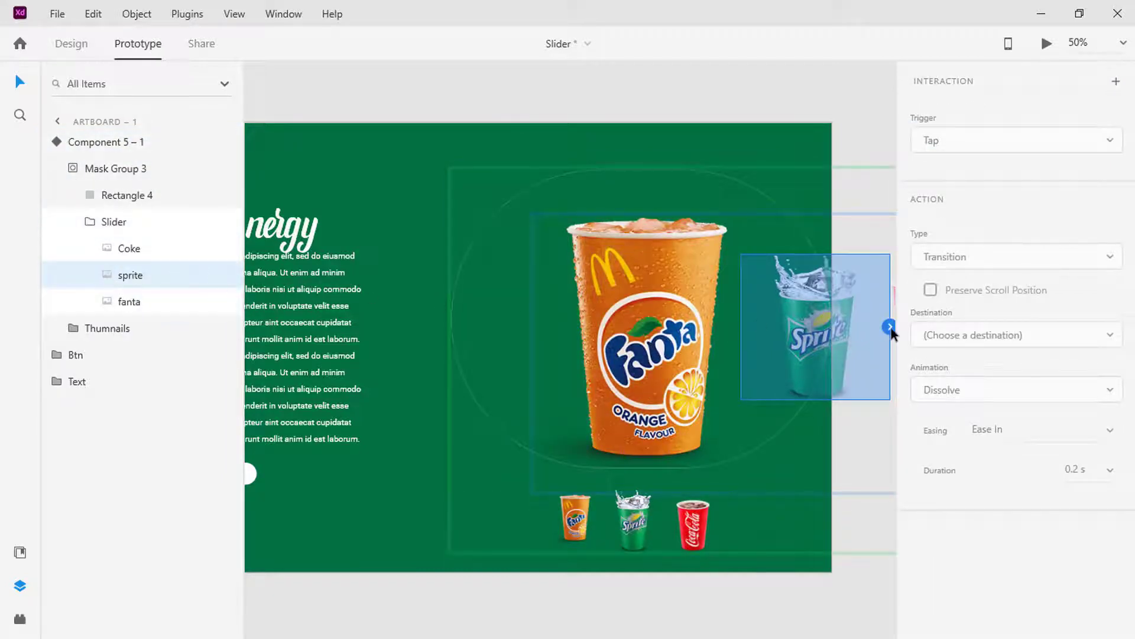
drag(890, 327, 833, 296)
click(984, 320)
click(981, 323)
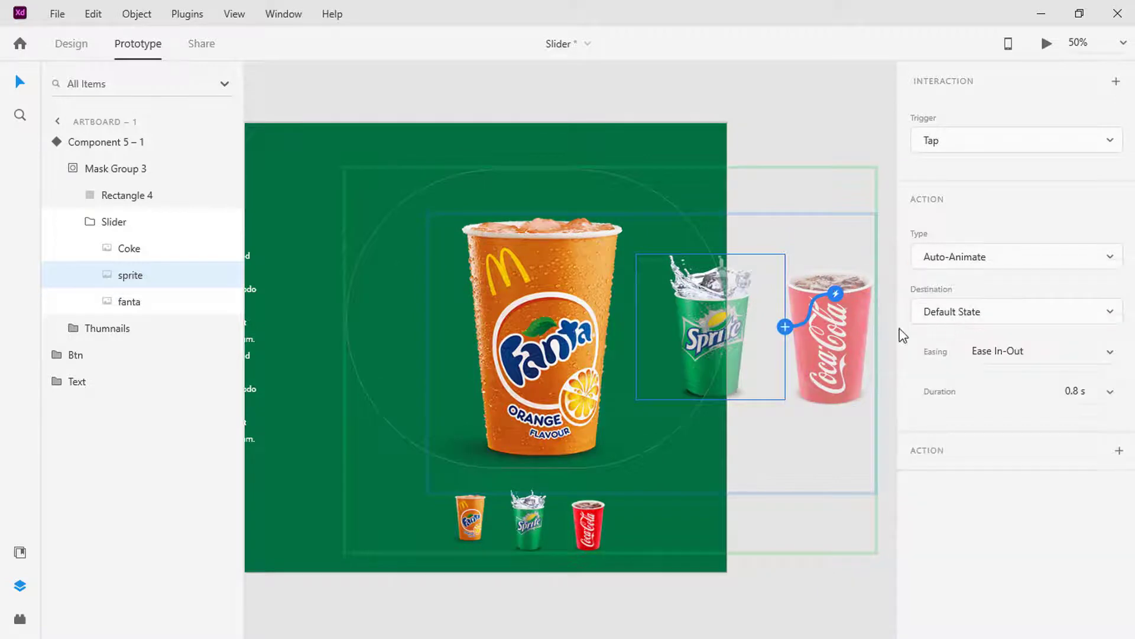
Step: Make tapping the Sprite thumbnail go to Default State
click(73, 329)
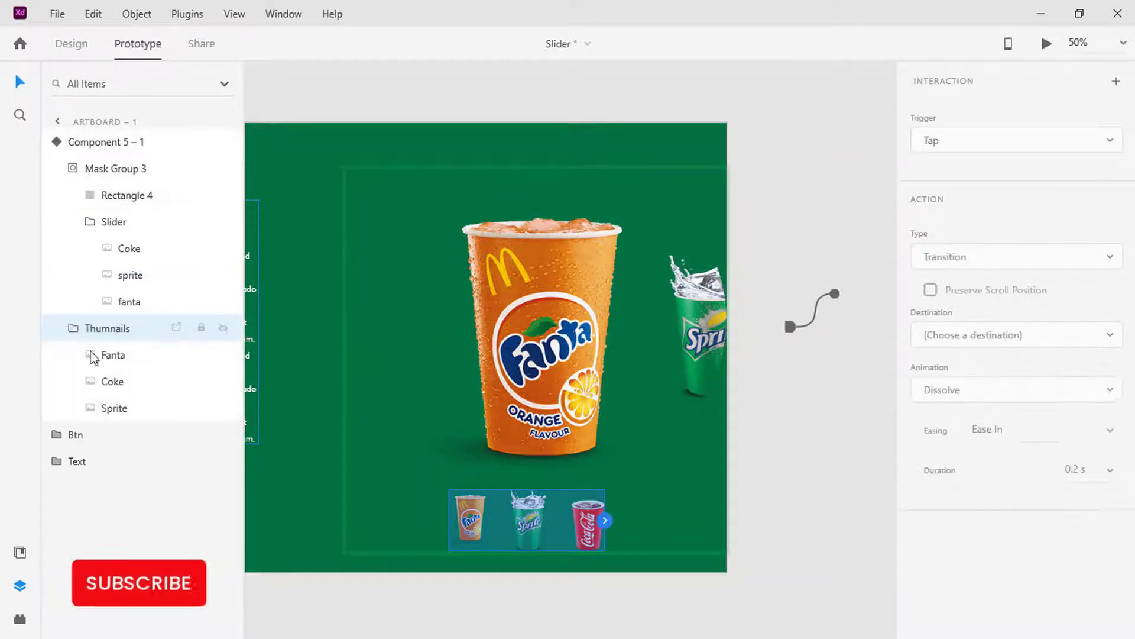
click(114, 407)
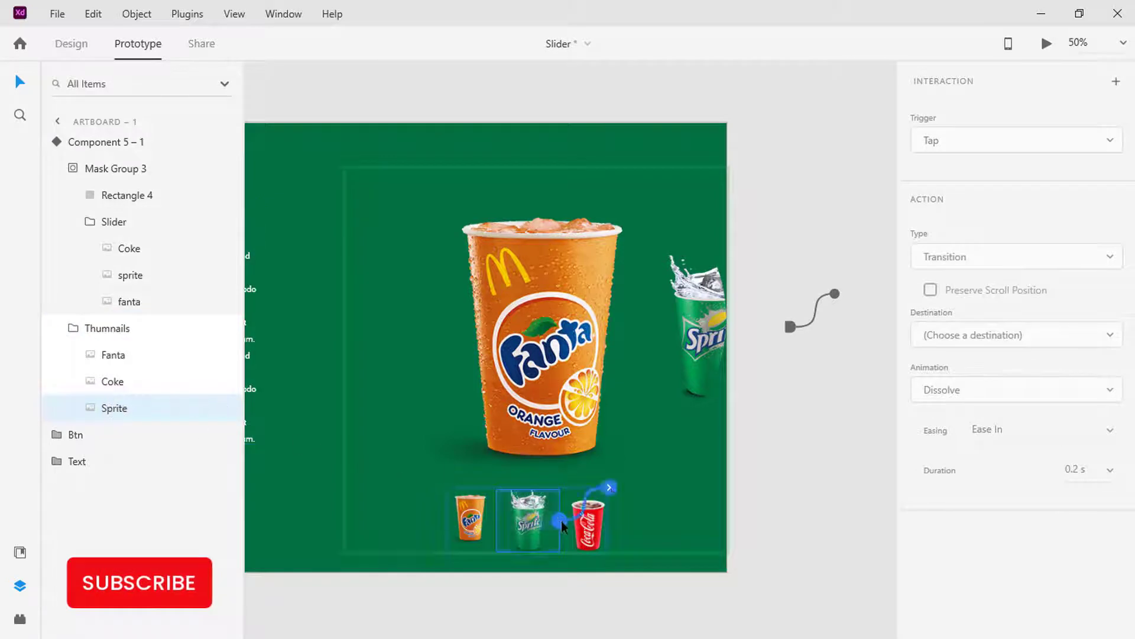
click(1004, 322)
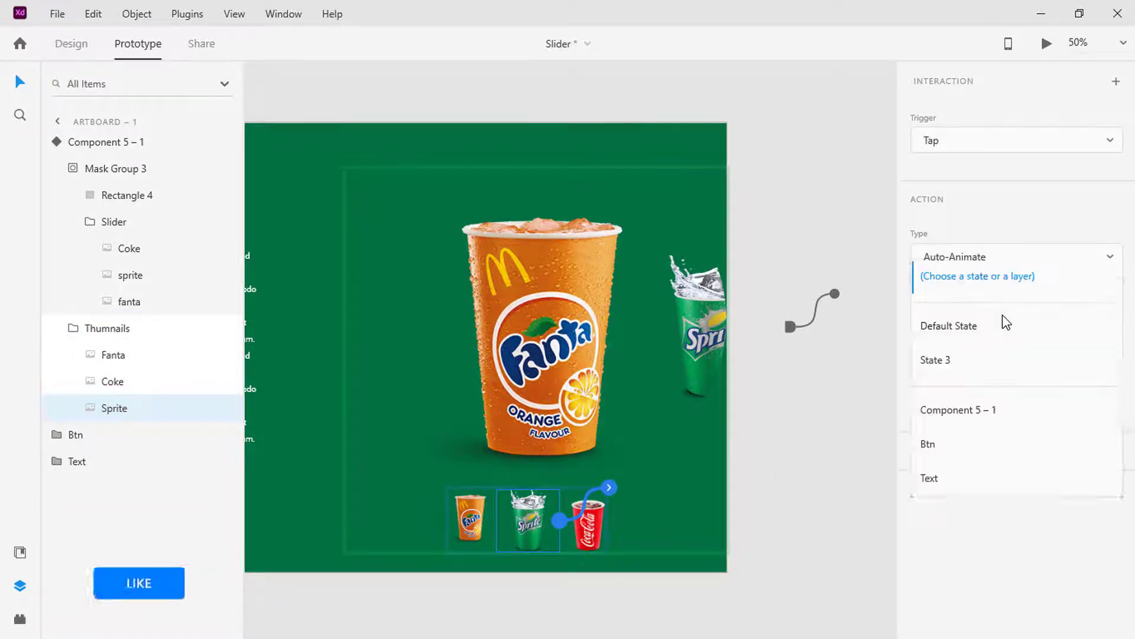
click(971, 331)
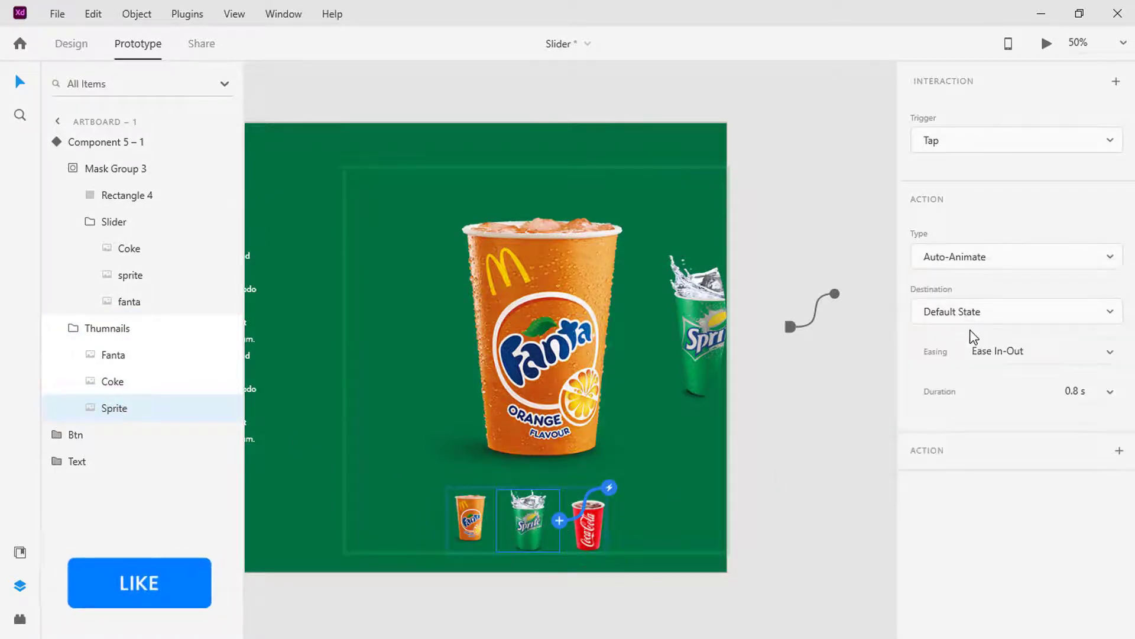
Step: Make tapping the Coca-Cola thumbnail go to State 3
click(136, 385)
click(604, 524)
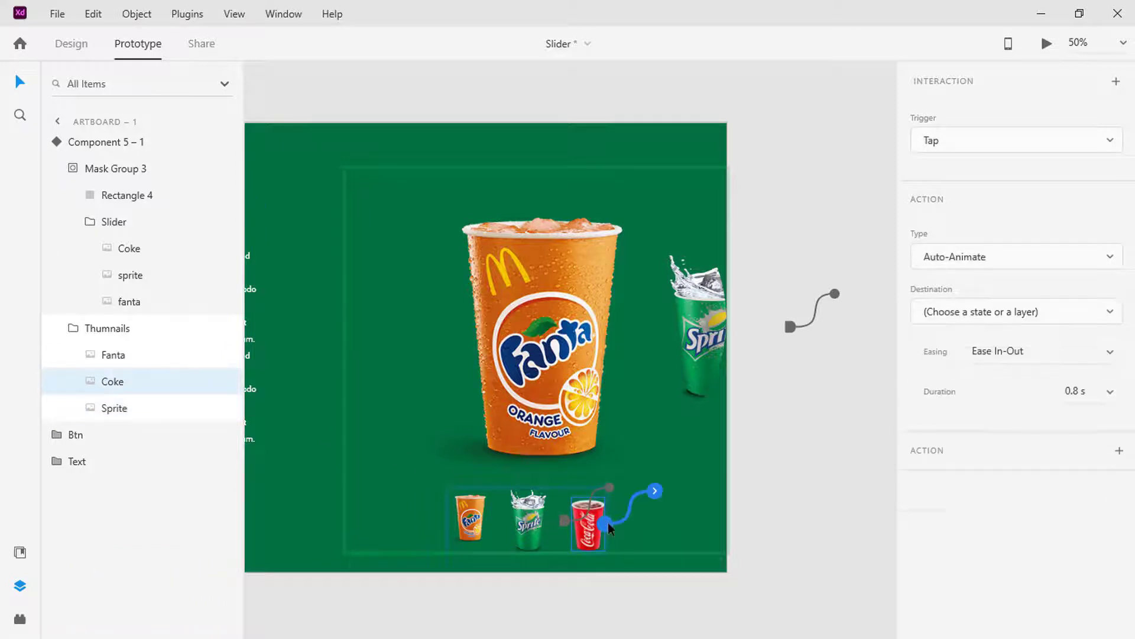
click(962, 319)
click(951, 371)
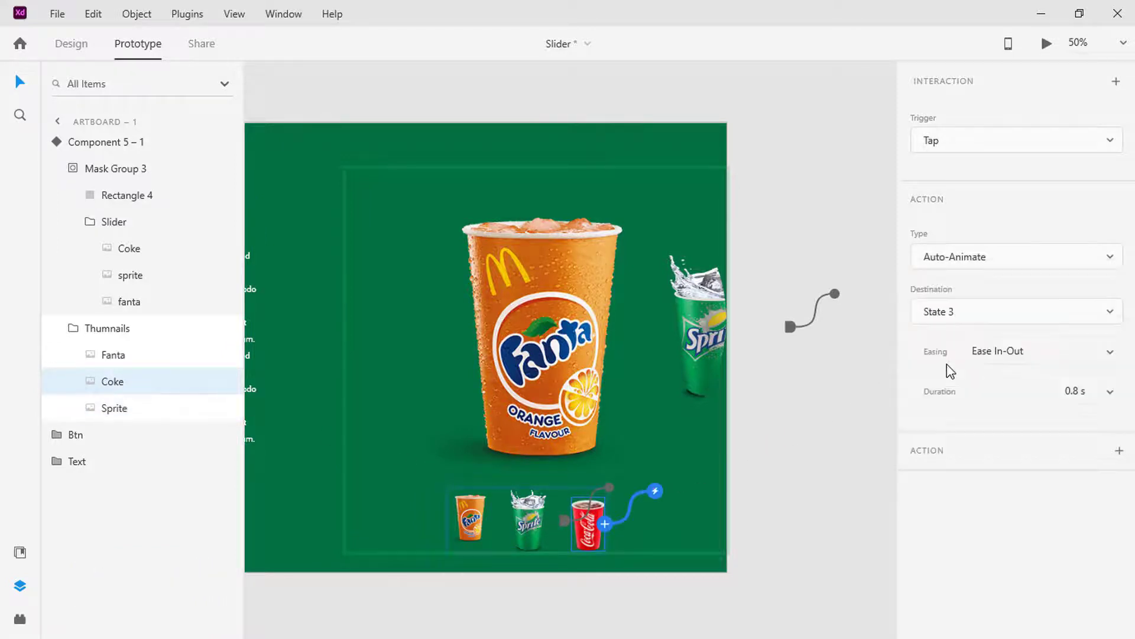
Step: In State 3, make tapping the small sprite cup go to Default State
click(107, 147)
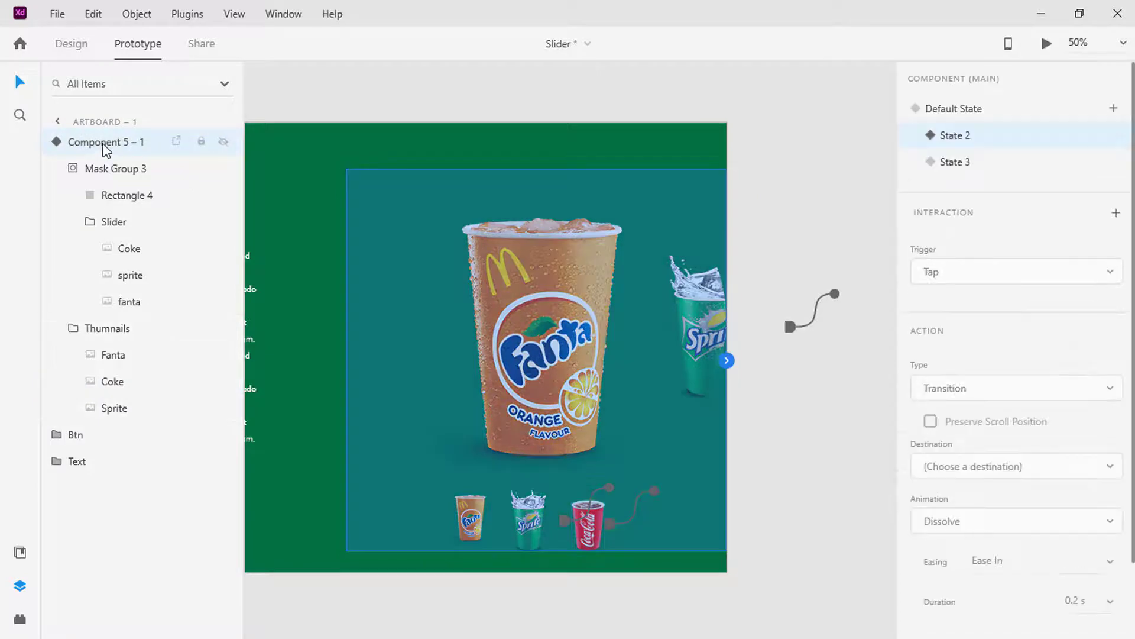
click(973, 169)
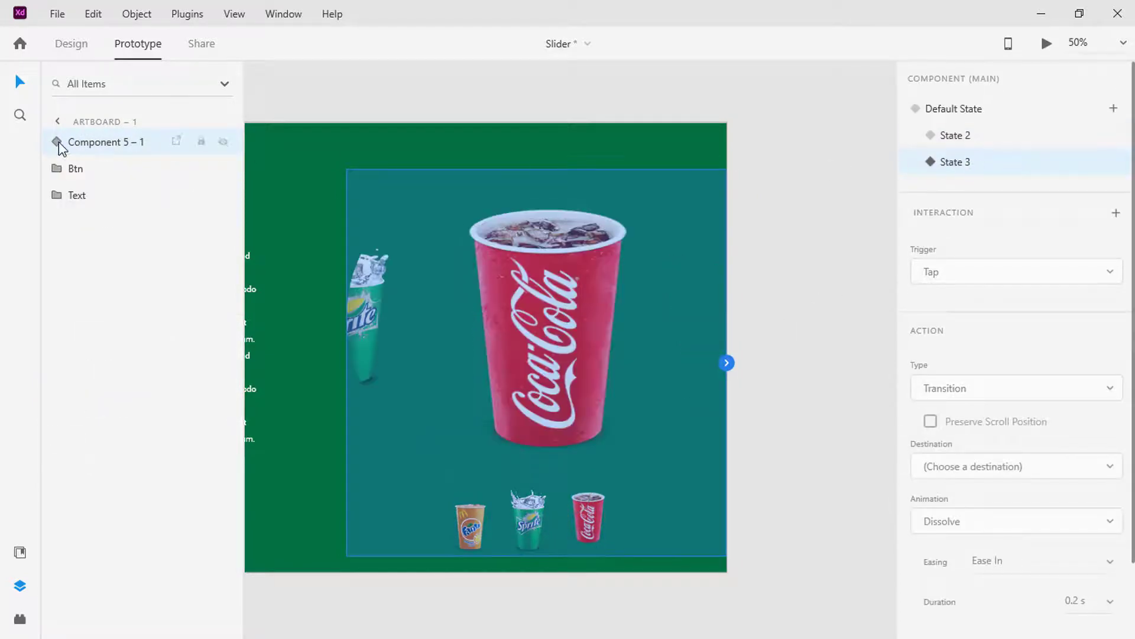
click(59, 143)
click(62, 168)
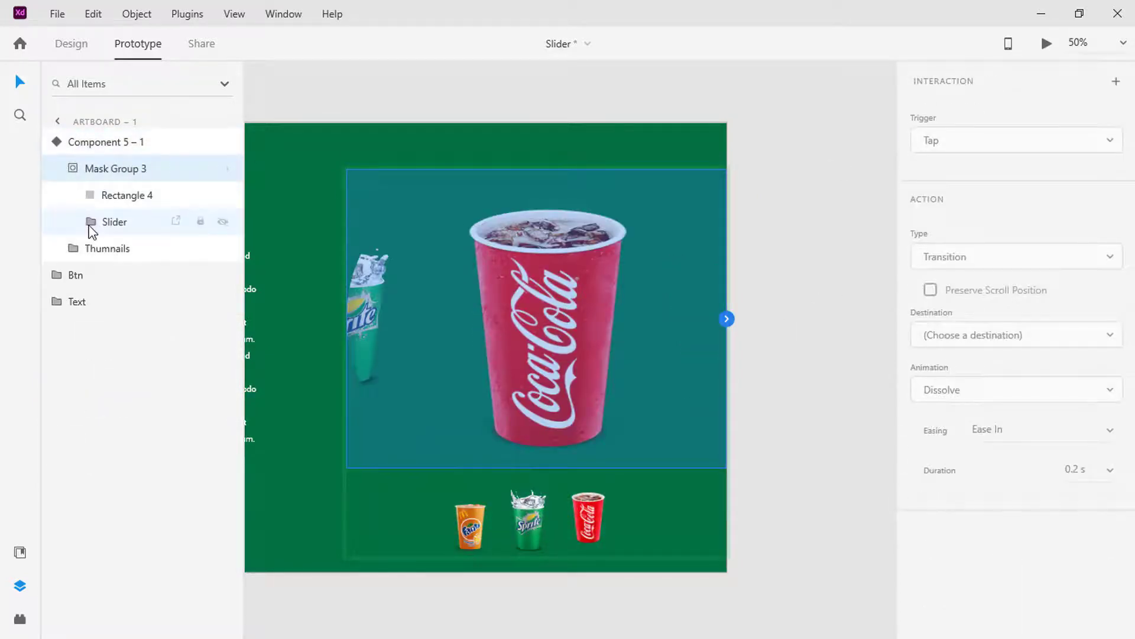
click(90, 225)
click(113, 278)
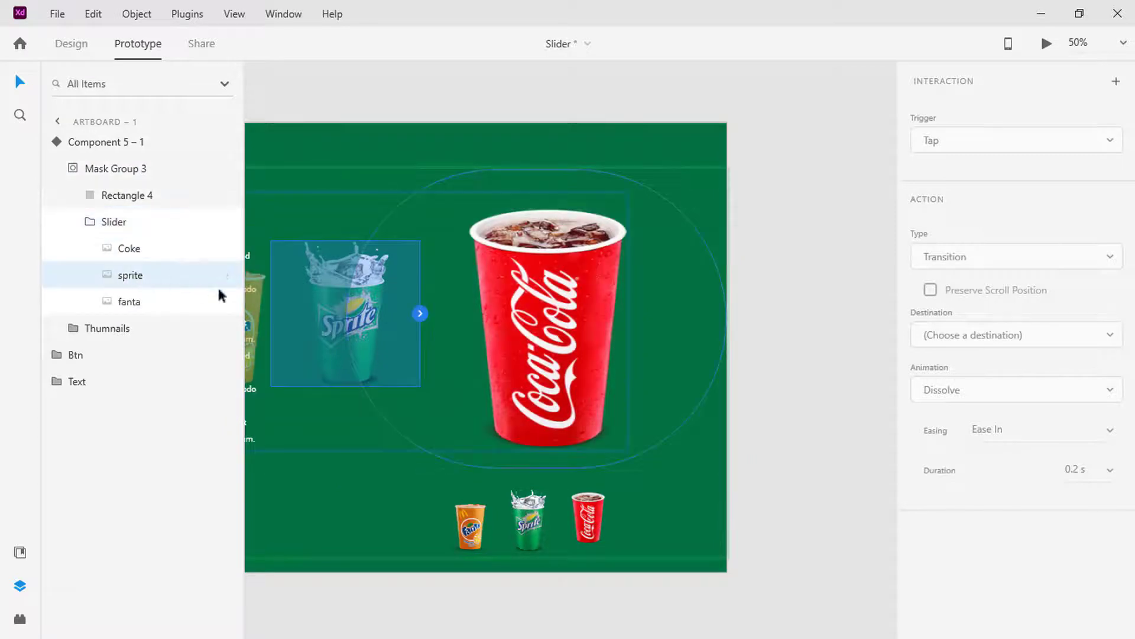
drag(420, 313, 509, 284)
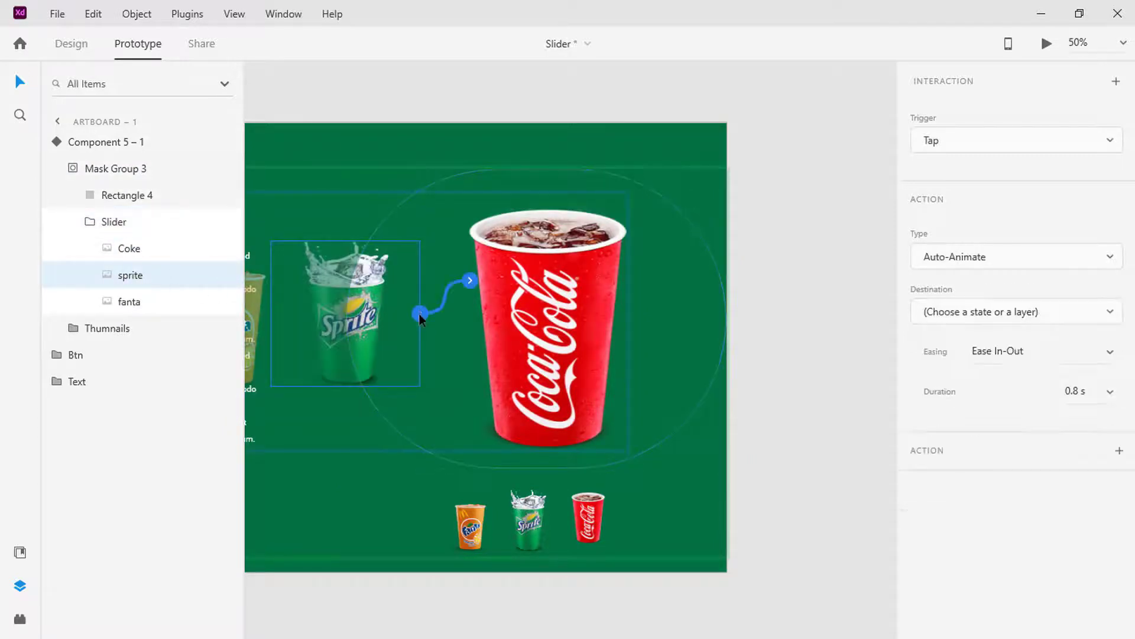
click(984, 315)
click(952, 326)
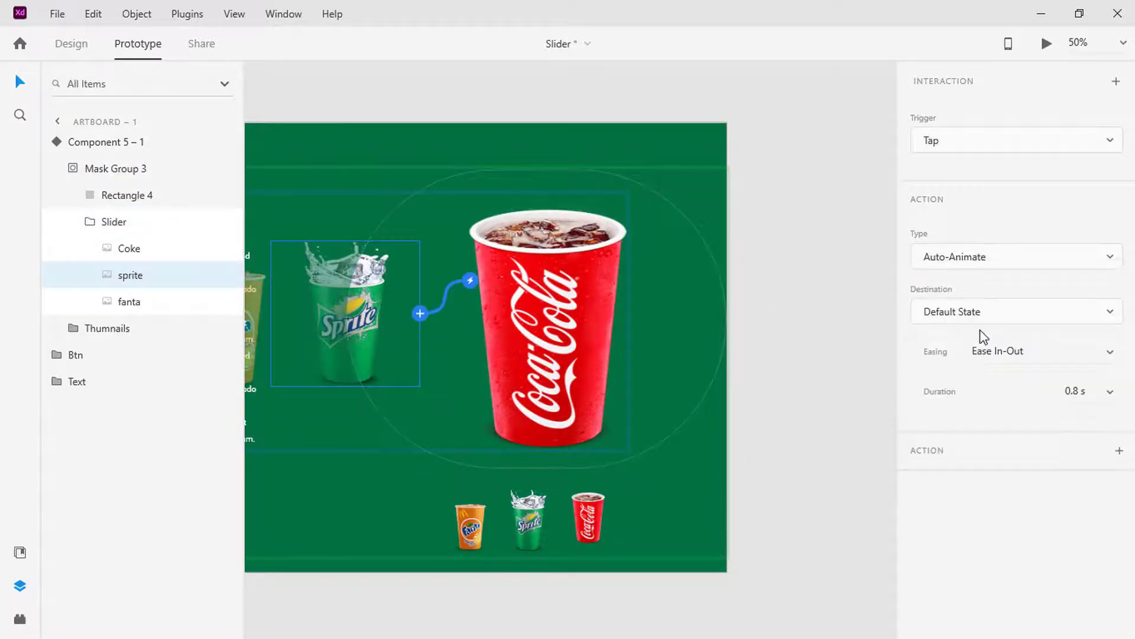
Step: Make tapping the Fanta thumbnail go to State 2
click(75, 330)
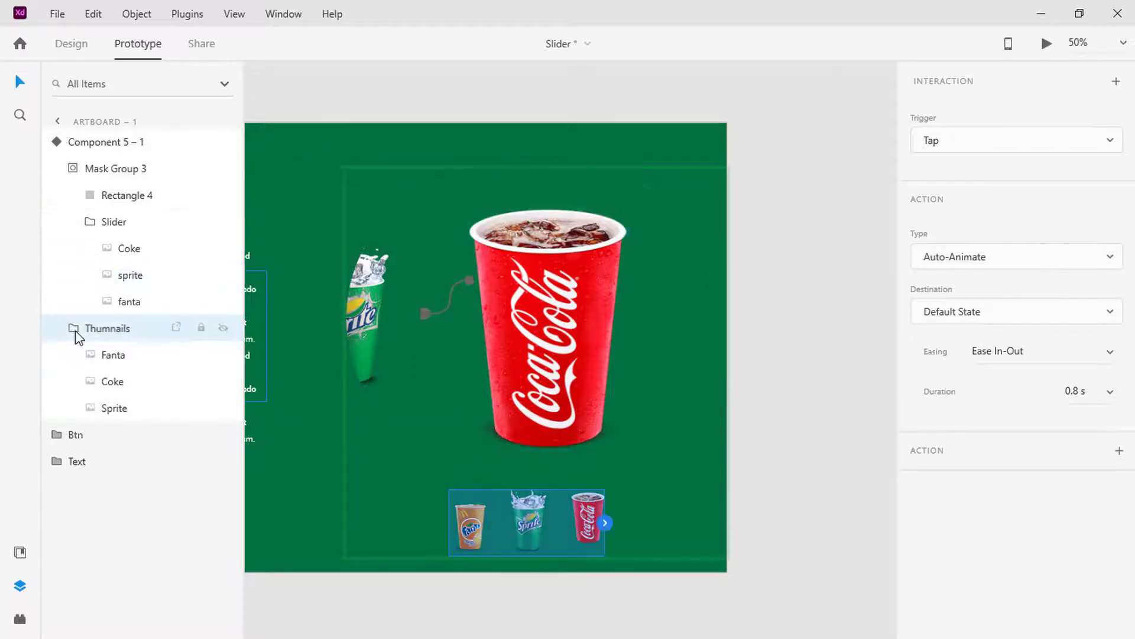
click(94, 353)
click(487, 530)
click(968, 320)
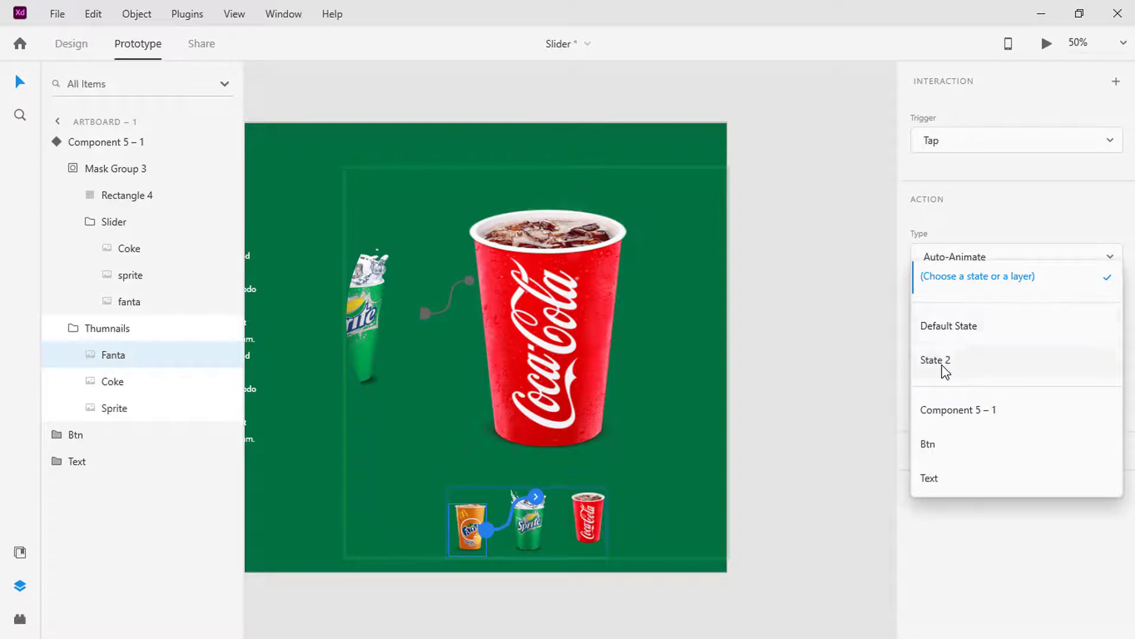
click(944, 366)
Step: Make tapping the Sprite thumbnail go to Default State
click(122, 409)
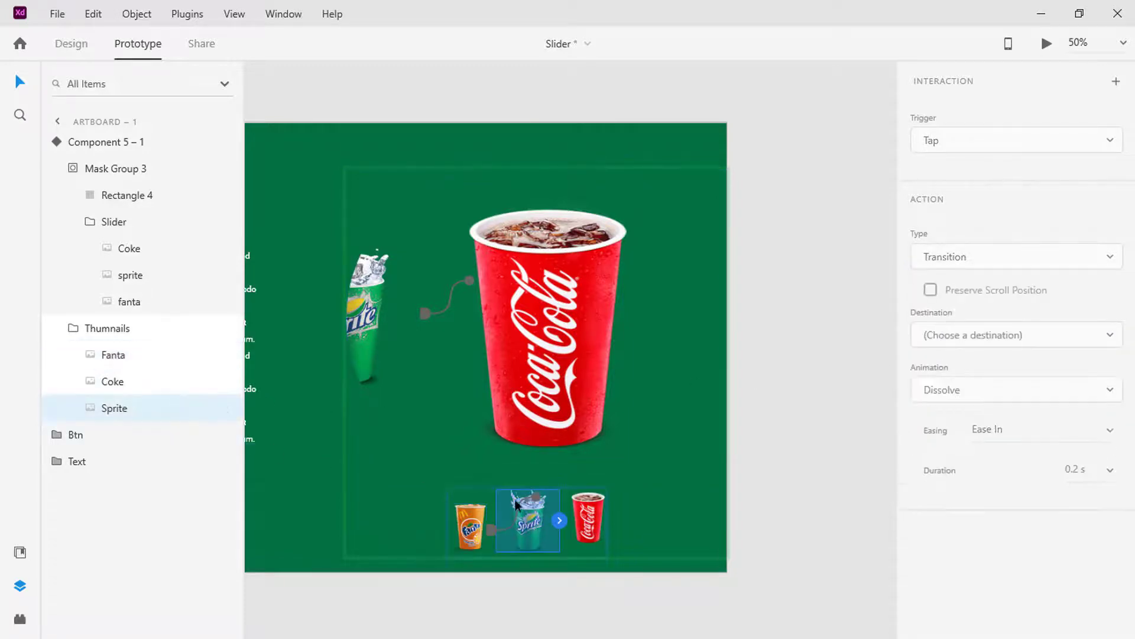
drag(560, 520, 588, 518)
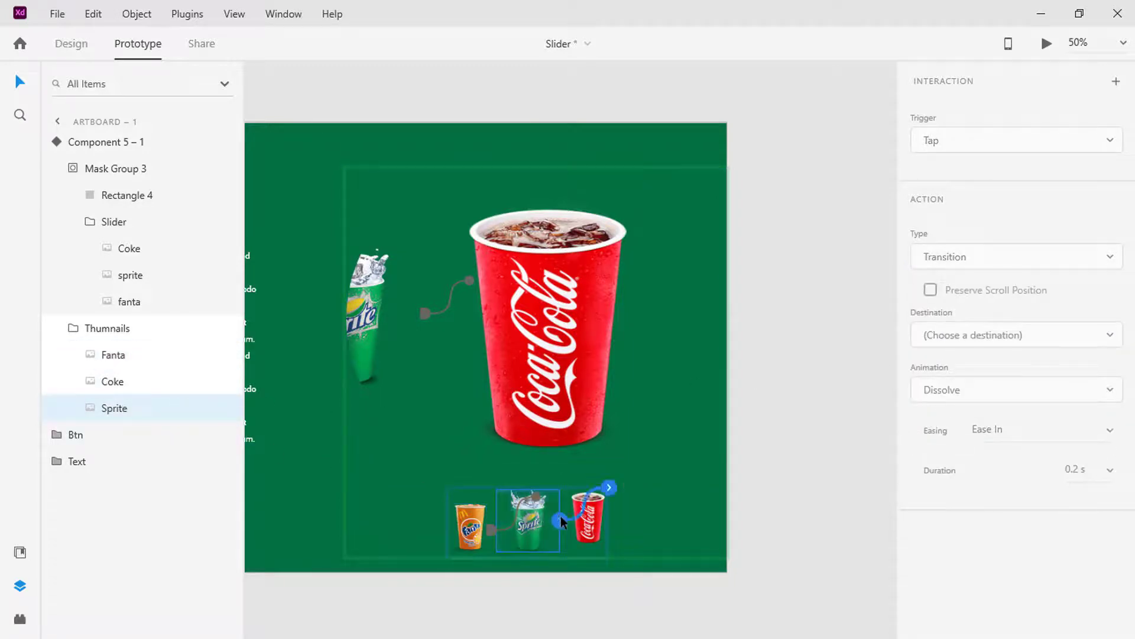
click(991, 321)
click(973, 327)
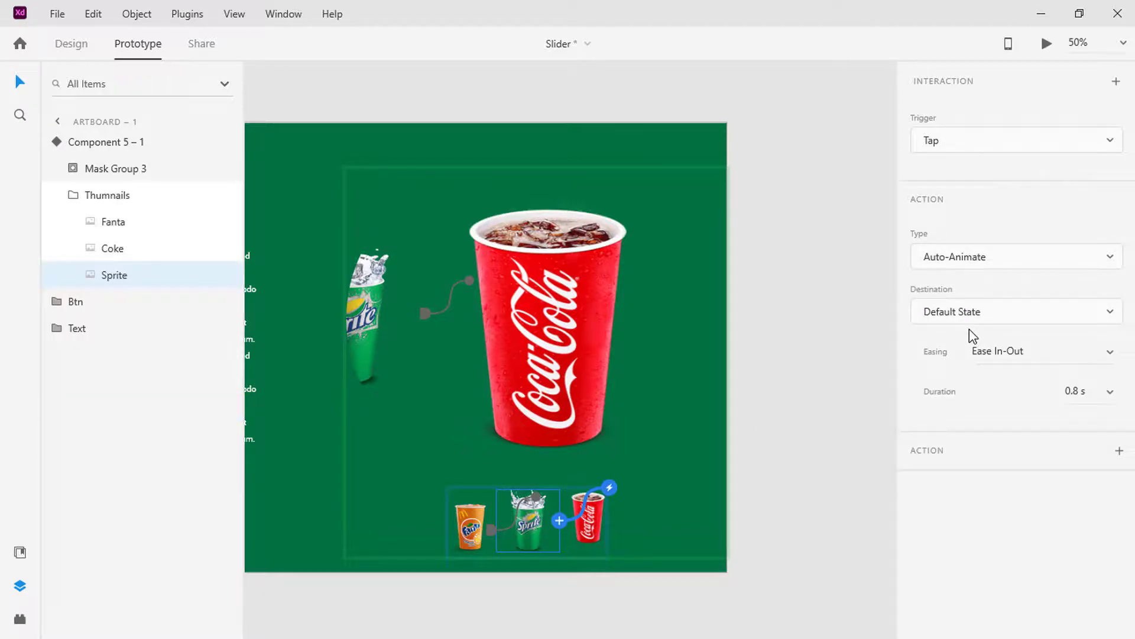
Step: In Default State, wire a tap on the right-hand Coca-Cola cup to State 3
click(101, 148)
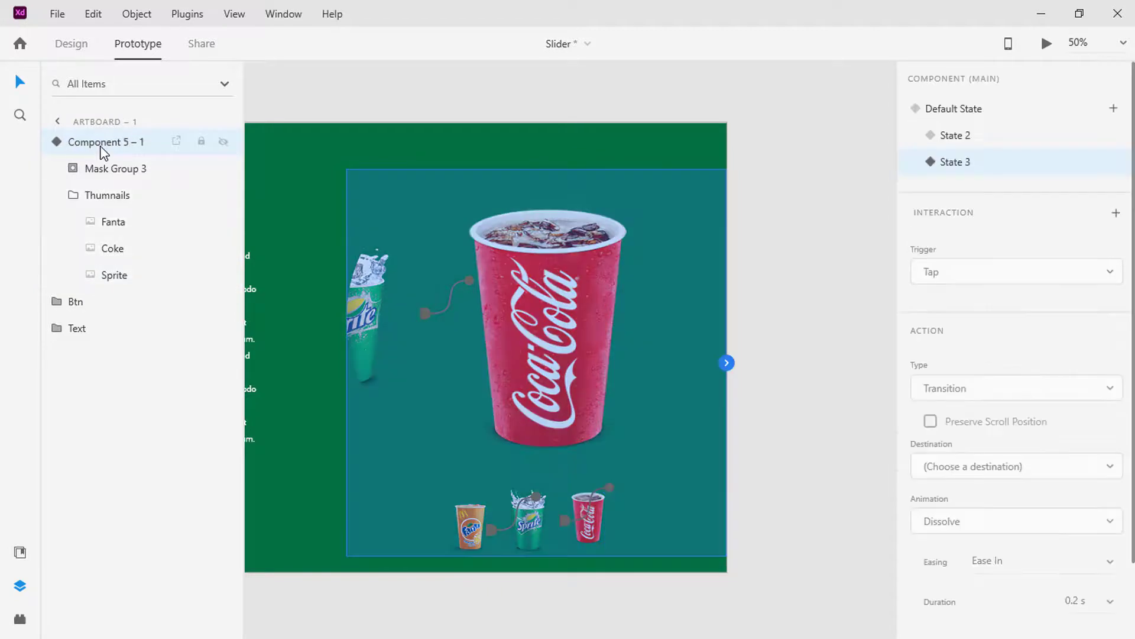
click(997, 115)
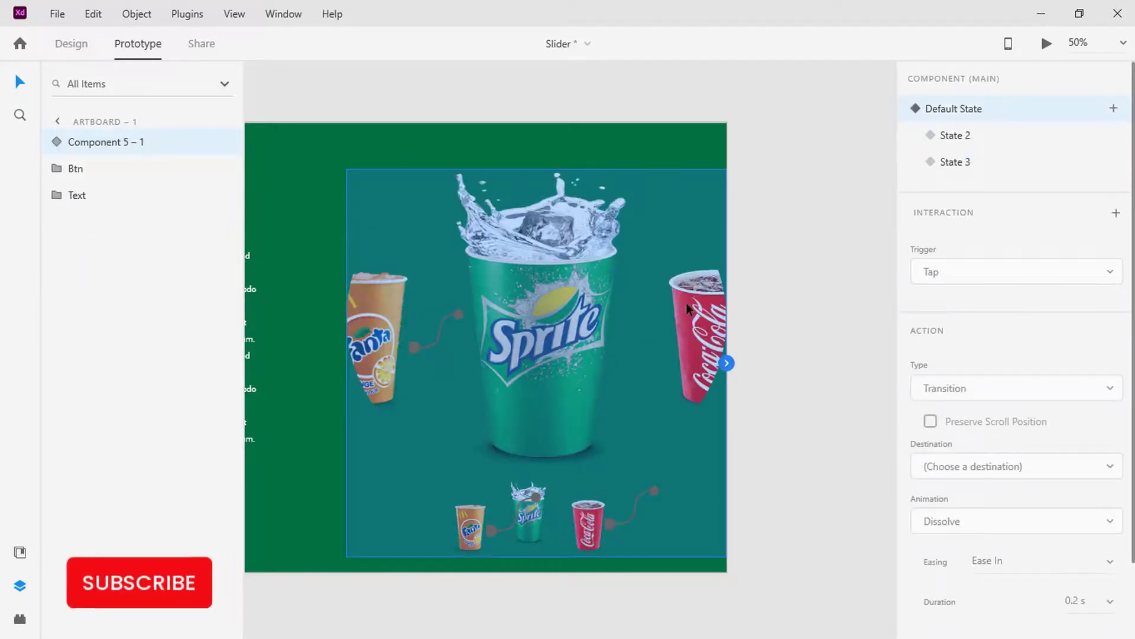
click(60, 143)
click(73, 170)
click(74, 175)
click(88, 222)
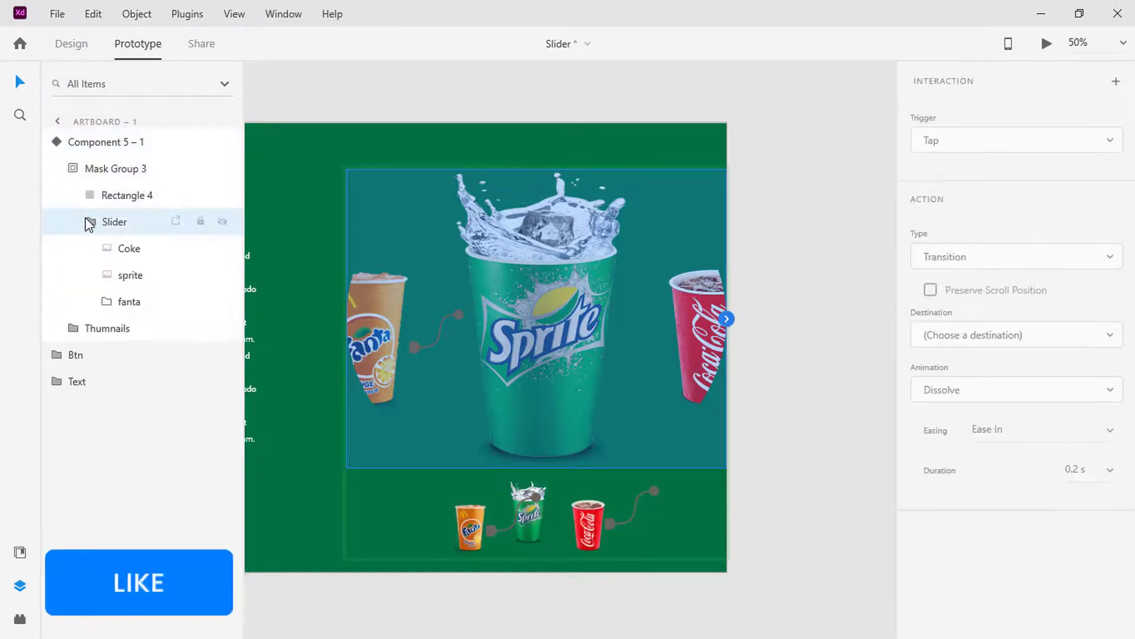
click(127, 249)
click(758, 335)
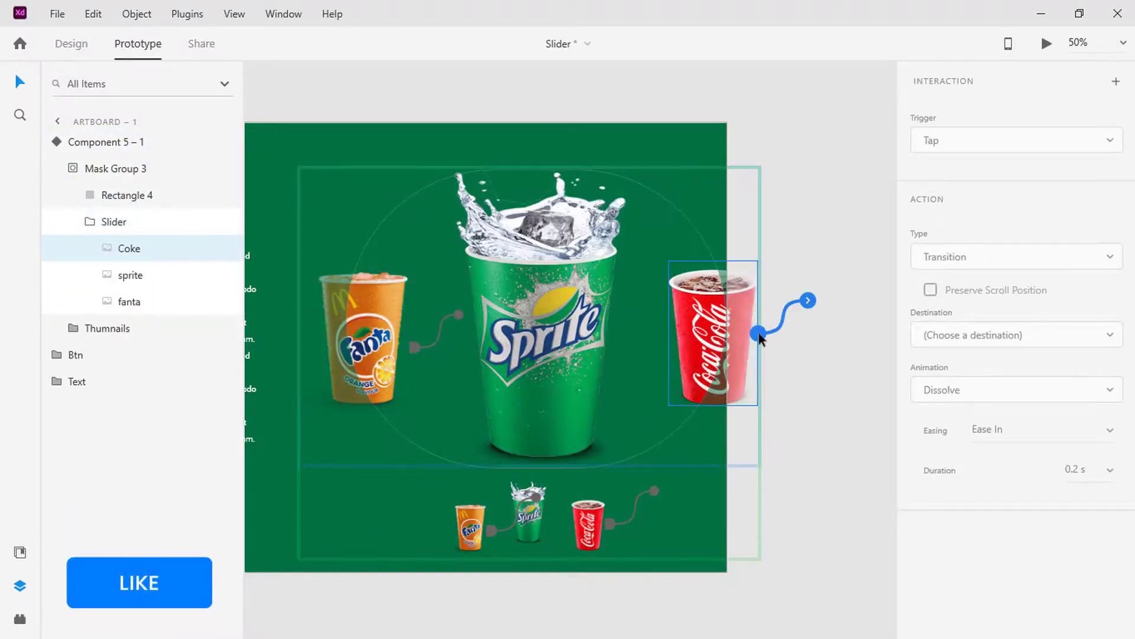
click(957, 320)
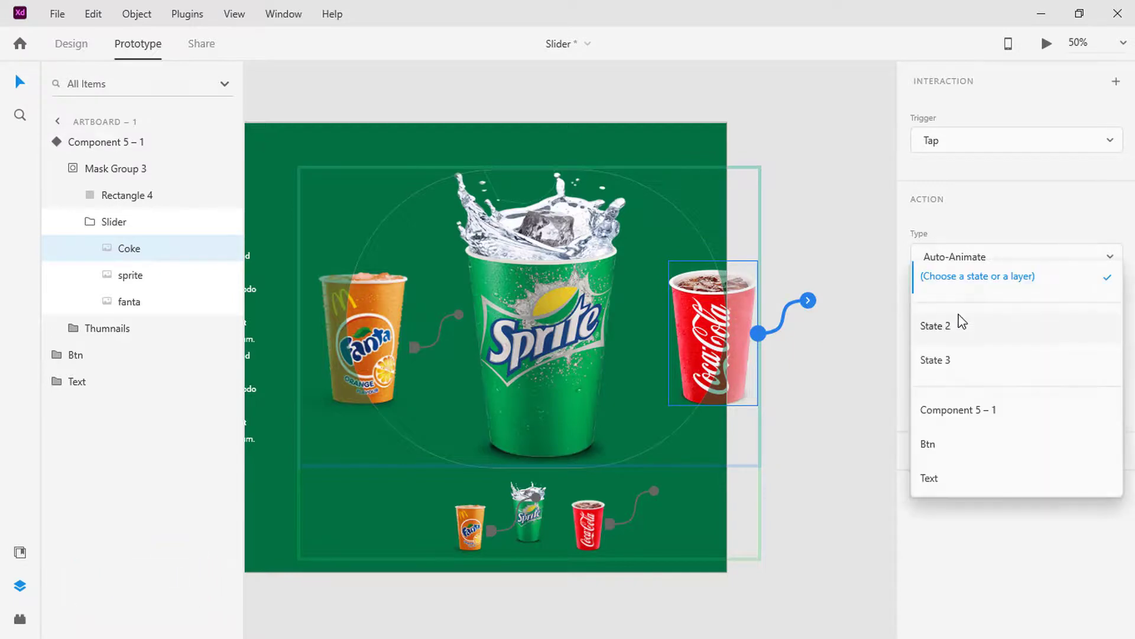
click(940, 360)
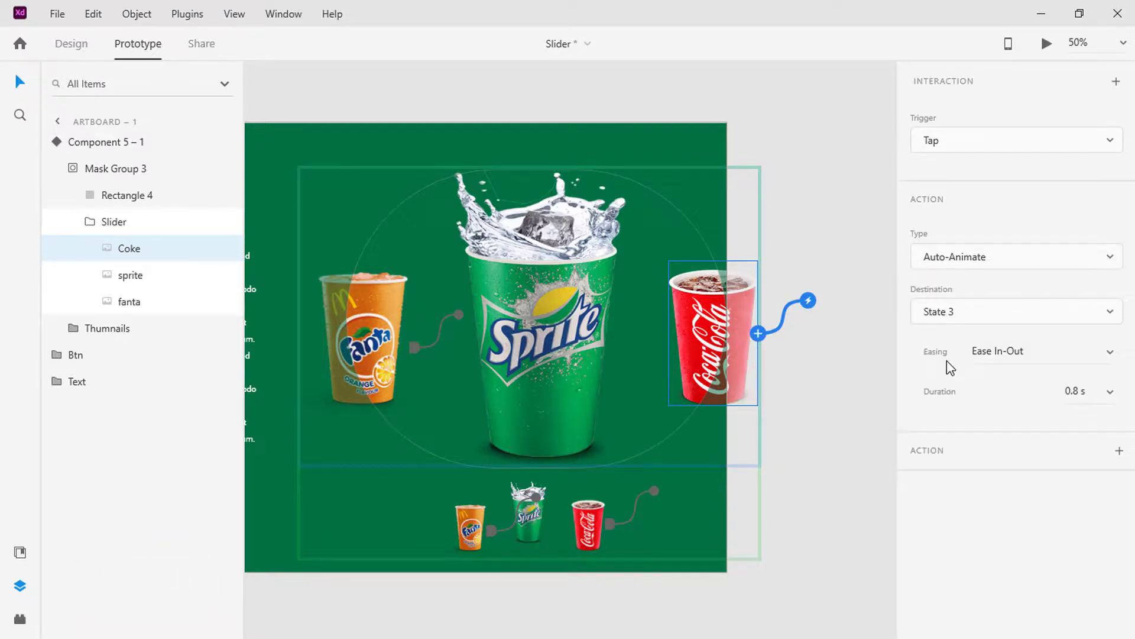
Step: Preview the Slider and tap the side cups to centre Fanta, Sprite, Coca-Cola, then Sprite
click(1046, 44)
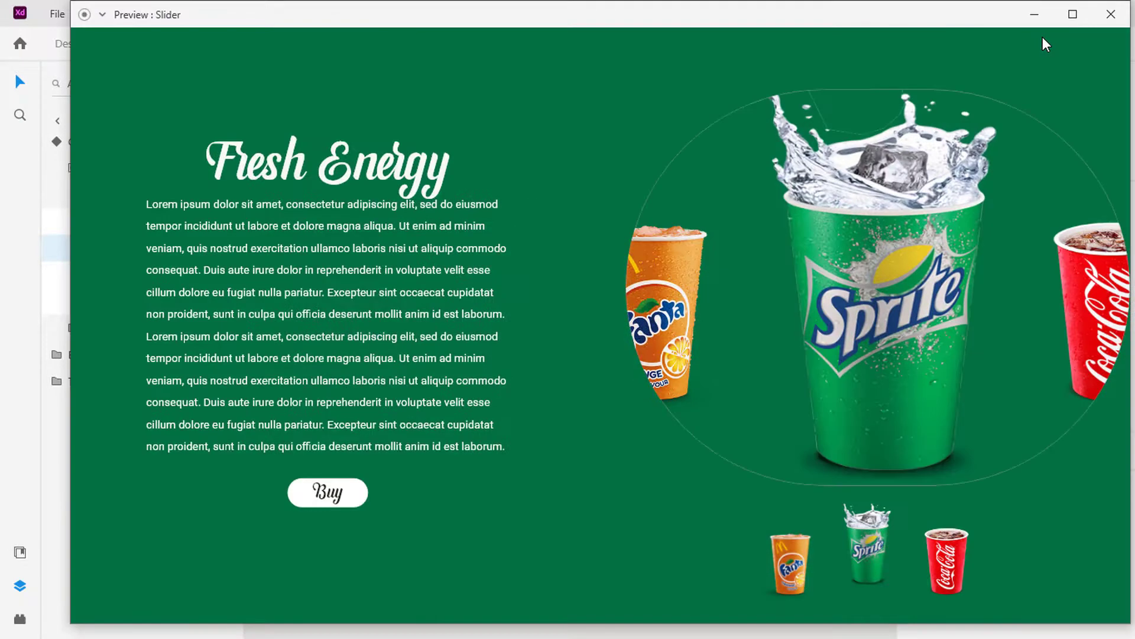
click(678, 291)
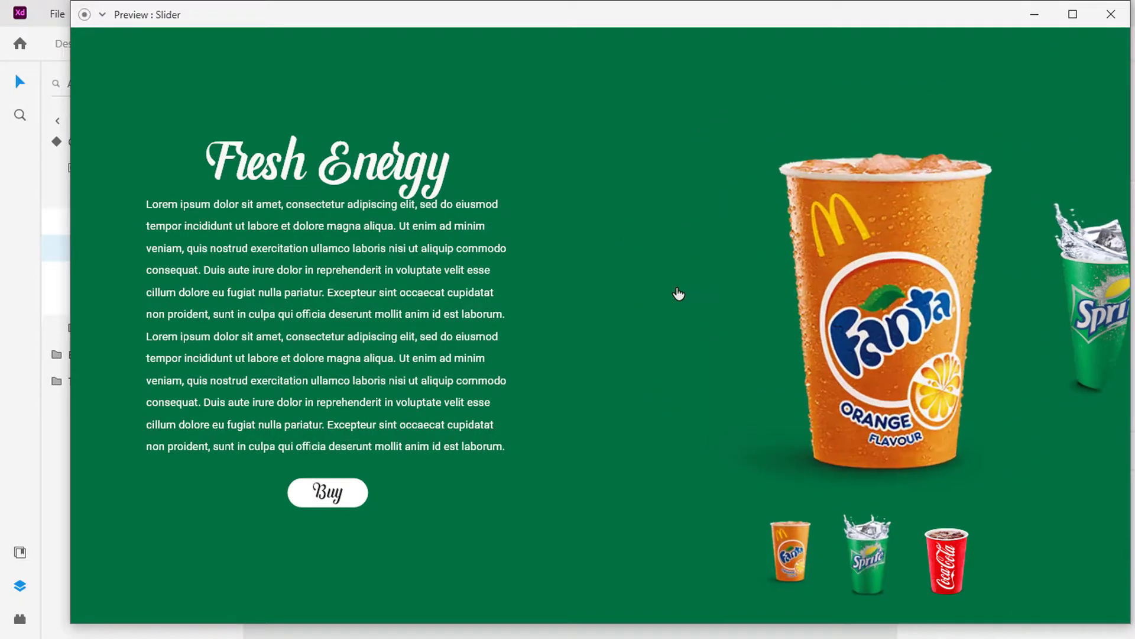
click(1080, 290)
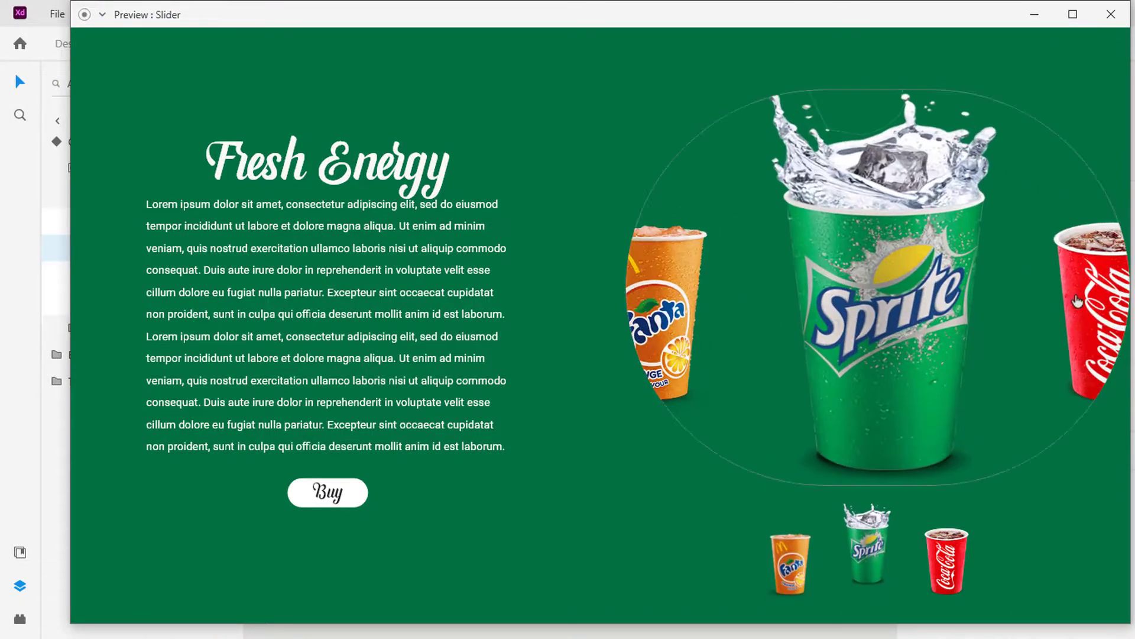
click(1077, 302)
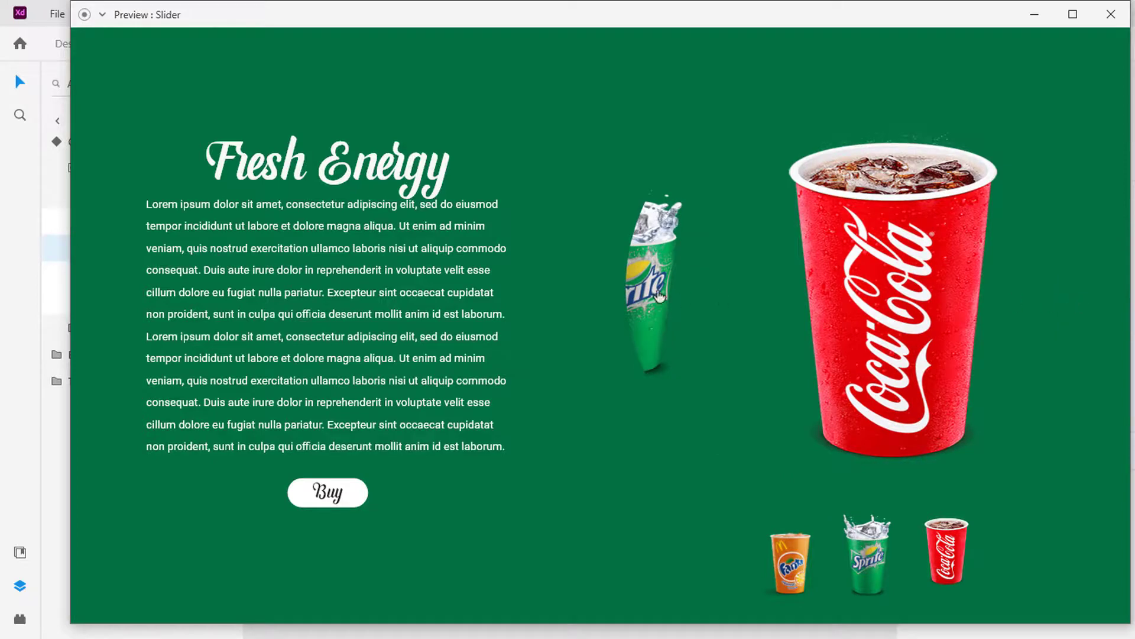
click(648, 295)
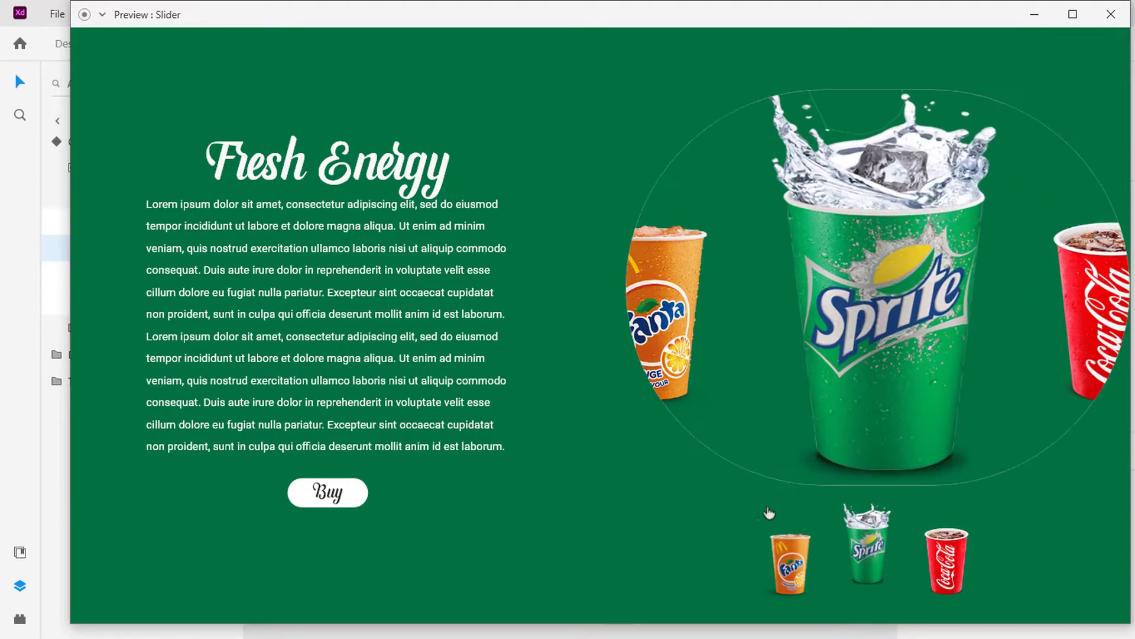
Step: Tap the Fanta, Sprite and Coca-Cola thumbnails in turn, ending on Fanta centred
click(800, 566)
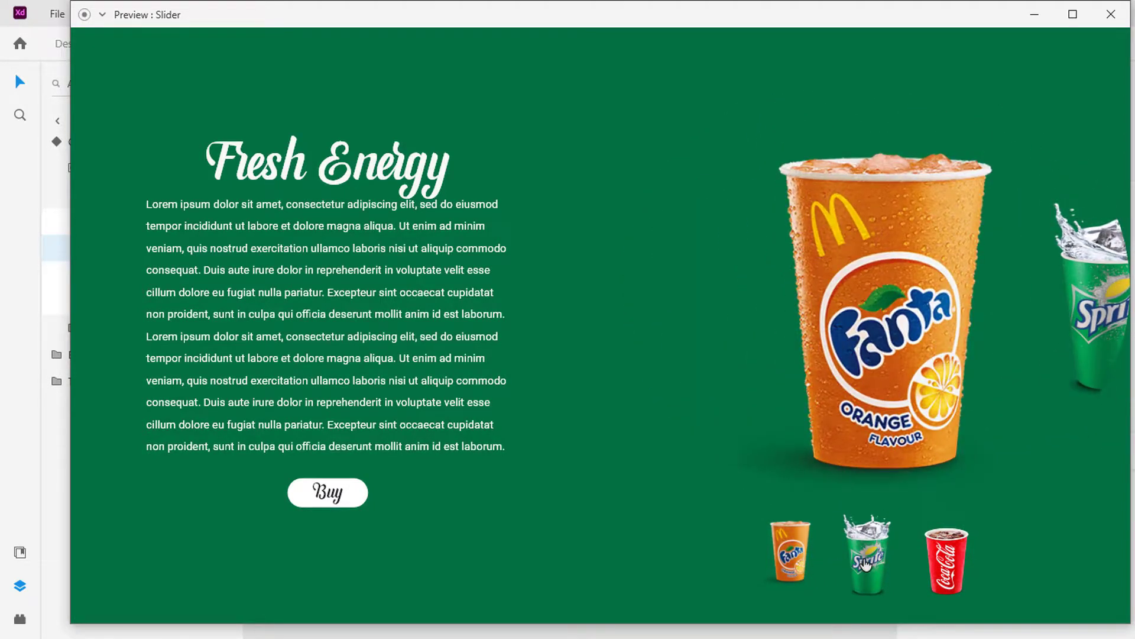
click(865, 563)
click(931, 569)
click(805, 559)
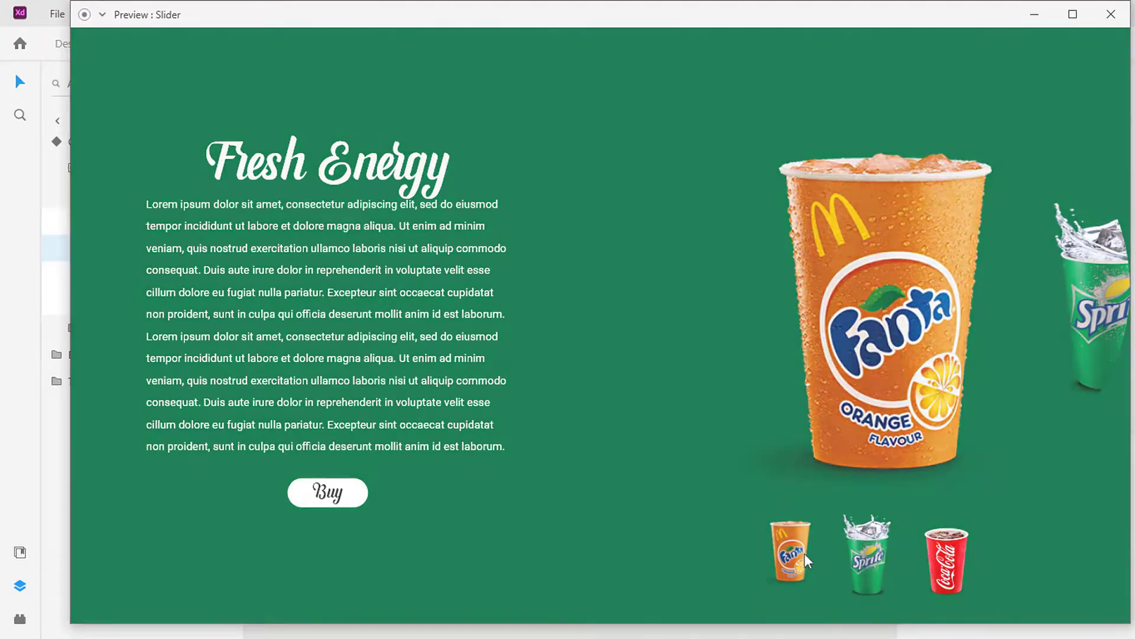